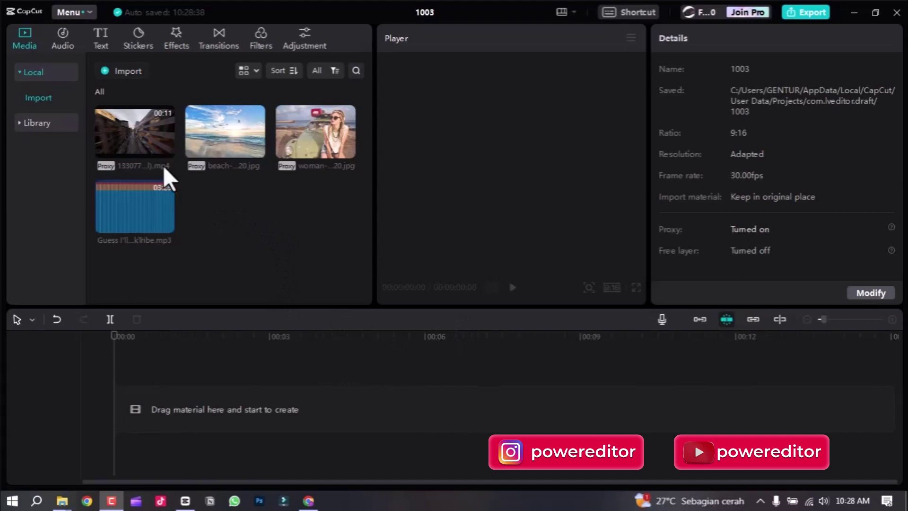
Preview the imported beach and woman images in the media library
left_click(218, 124)
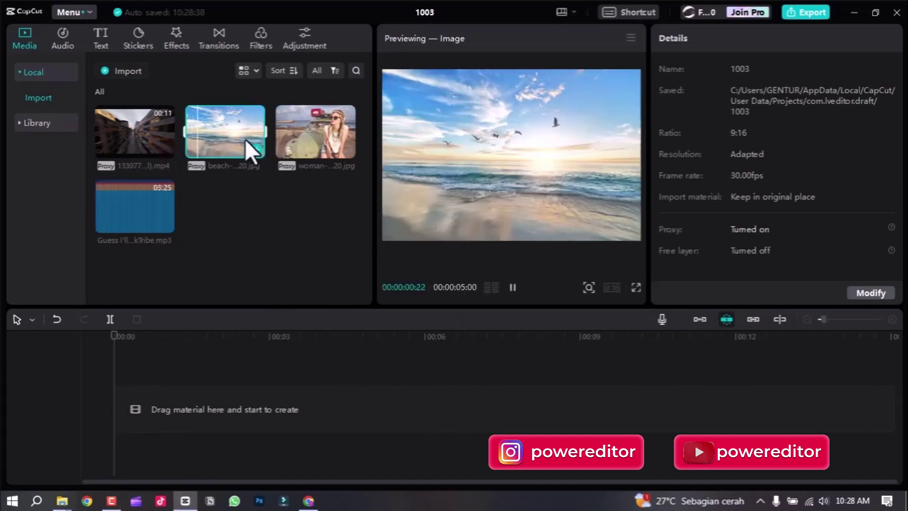
left_click(311, 131)
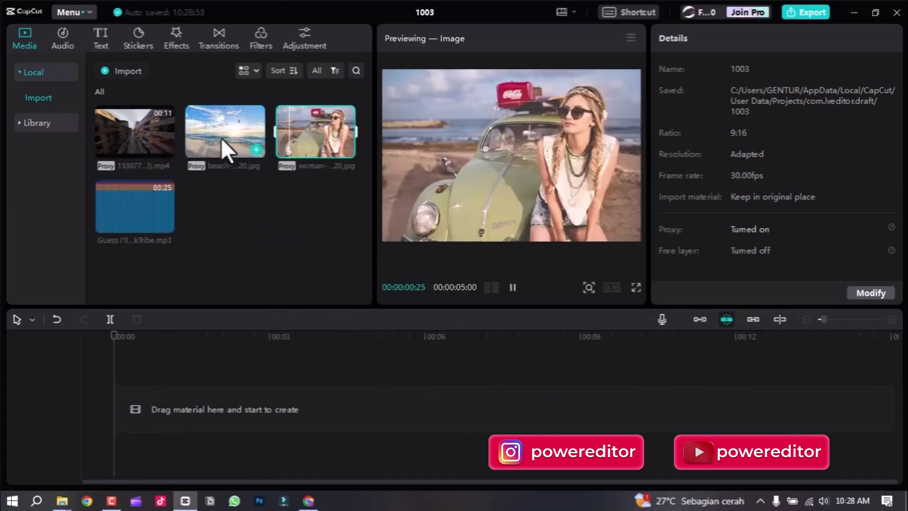
left_click(221, 137)
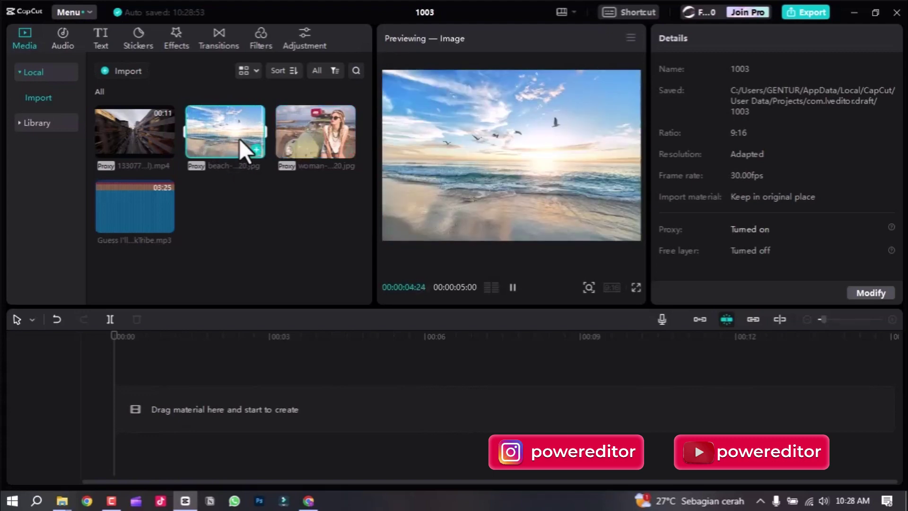
left_click(306, 133)
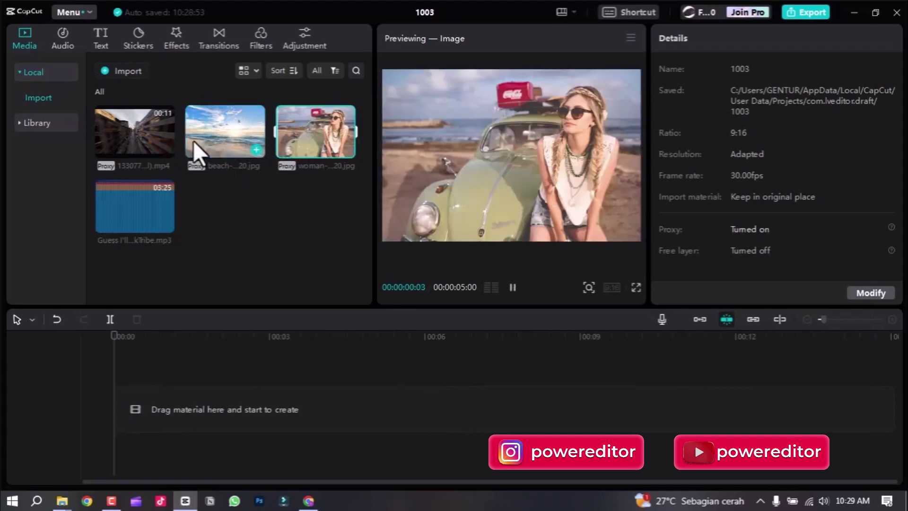
left_click(206, 136)
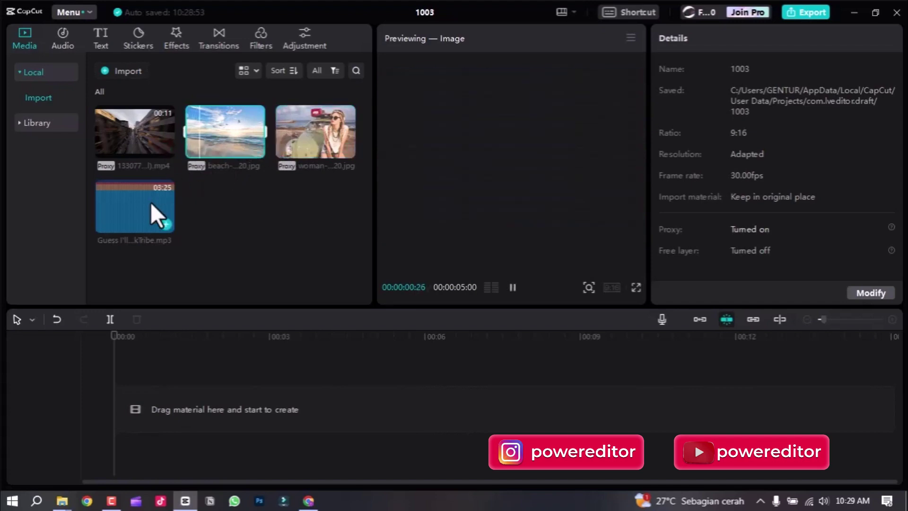
left_click(151, 203)
left_click(250, 129)
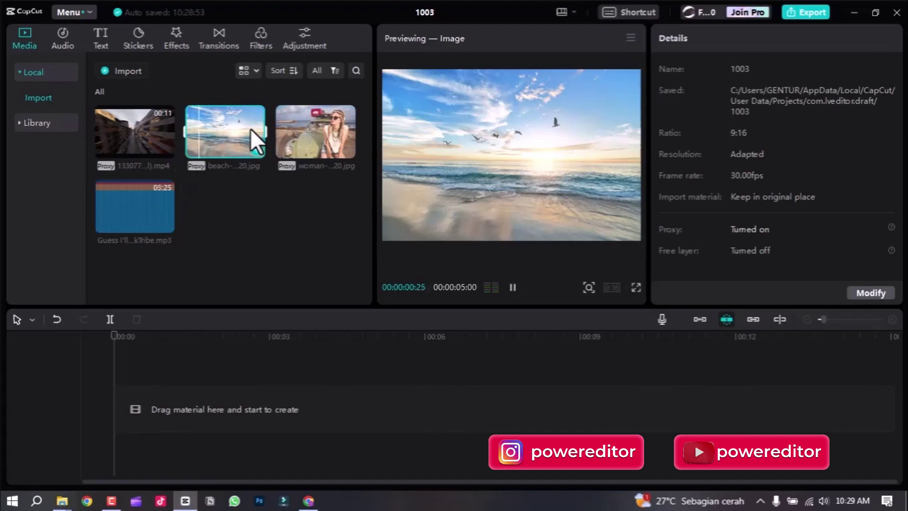
Place the beach image at the start of the timeline and enlarge it to fill the 9:16 frame
left_click_drag(226, 125, 109, 409)
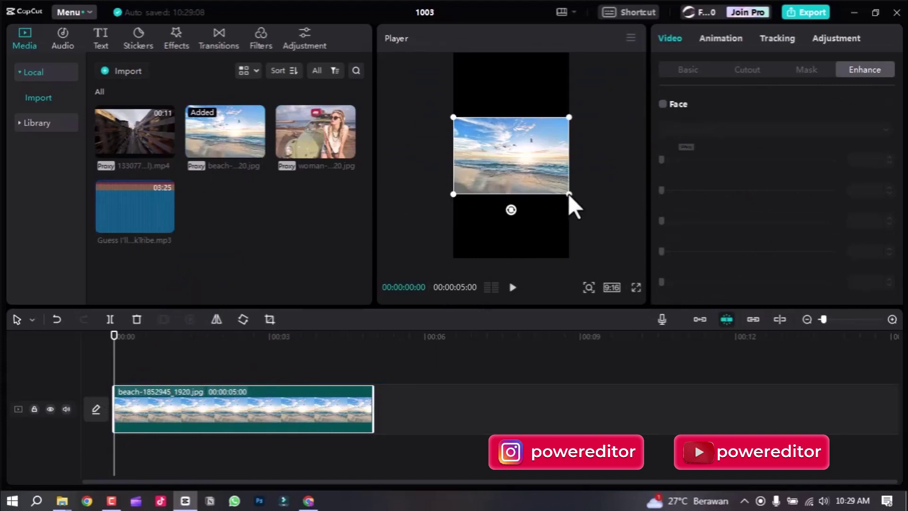
left_click_drag(569, 194, 603, 295)
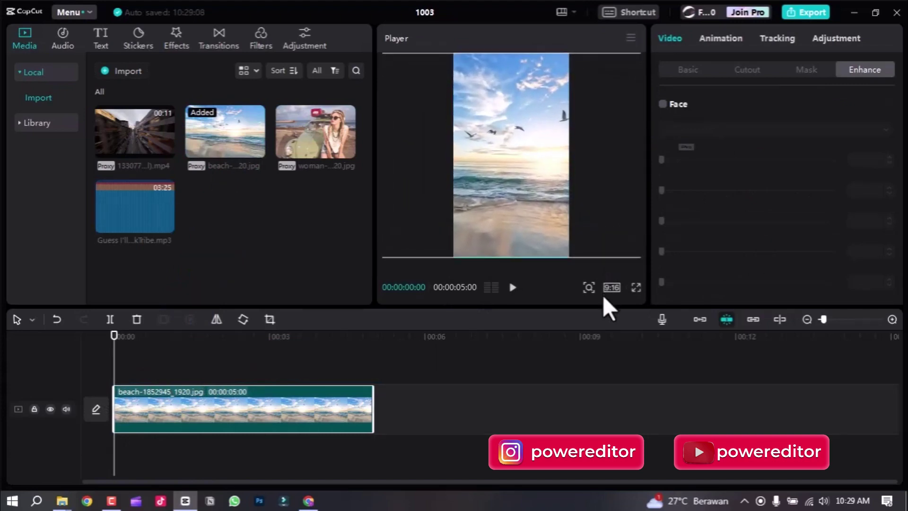
left_click(247, 367)
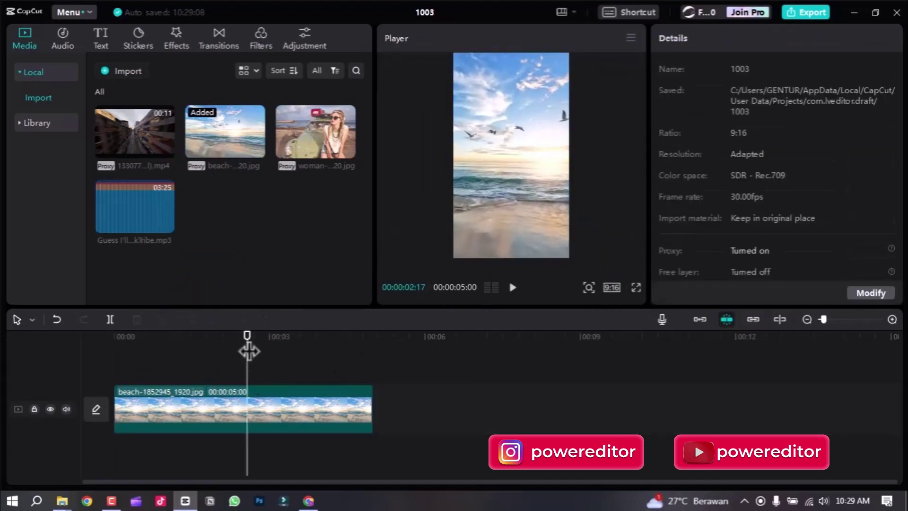
Place the woman image on a new track above the beach clip, starting at 00:00
left_click_drag(247, 348, 115, 362)
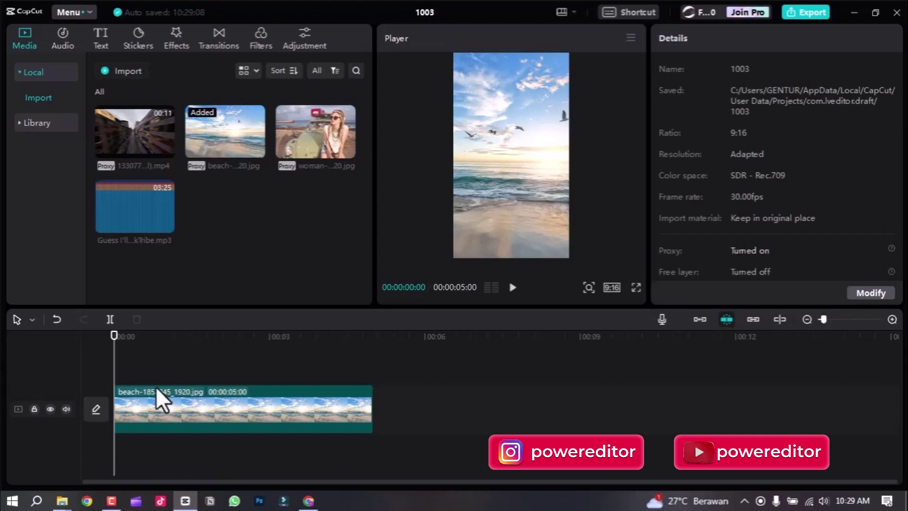
left_click_drag(116, 345, 121, 376)
mouse_move(305, 148)
left_click_drag(314, 129, 126, 378)
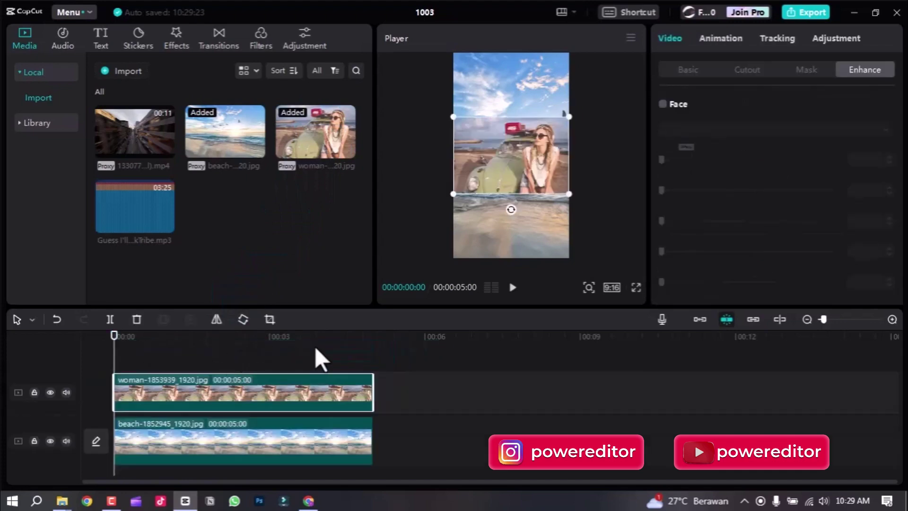
View the woman image over the beach background full screen at about 2:15
left_click_drag(147, 342, 243, 354)
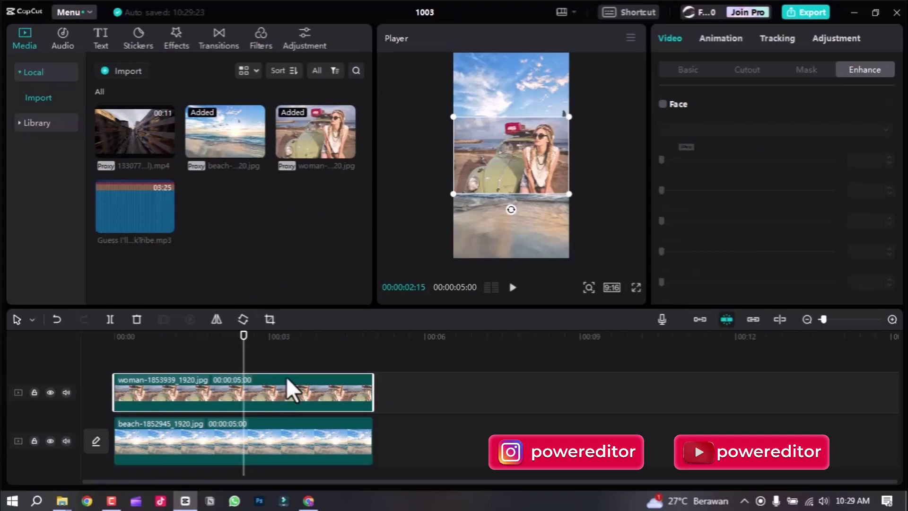
left_click_drag(497, 159, 502, 157)
left_click(801, 68)
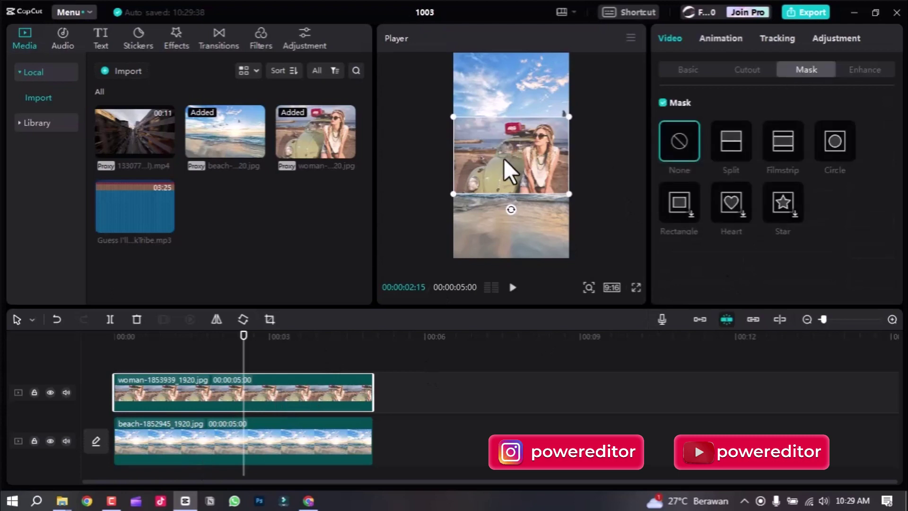
key("ctrl+shift+f")
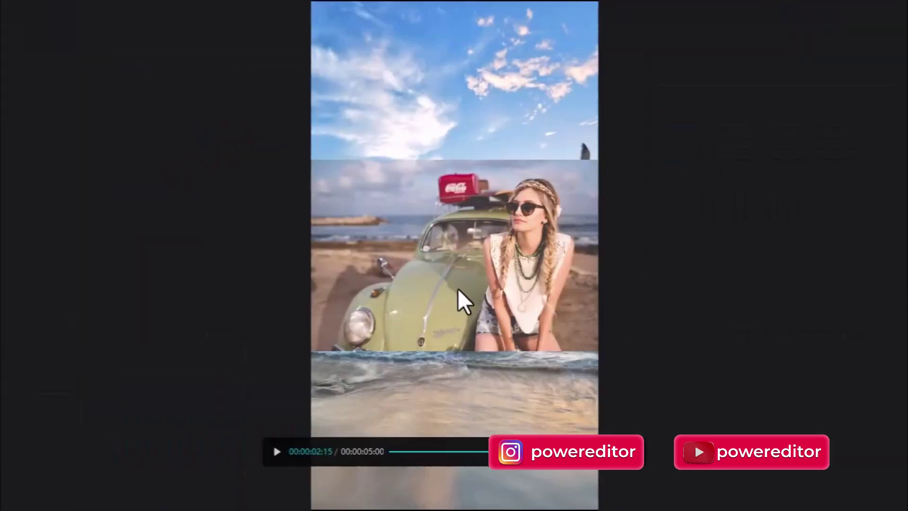
key("Escape")
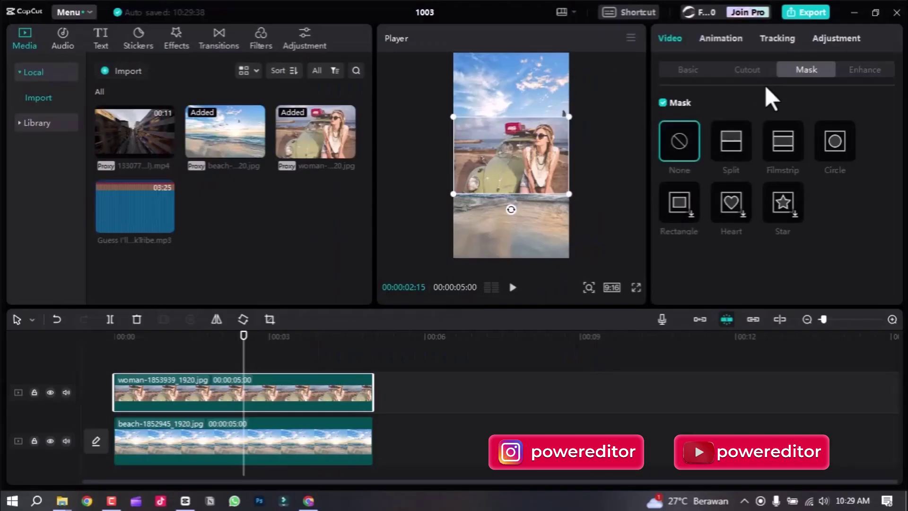
Remove the woman image's background with Auto cutout
left_click(751, 71)
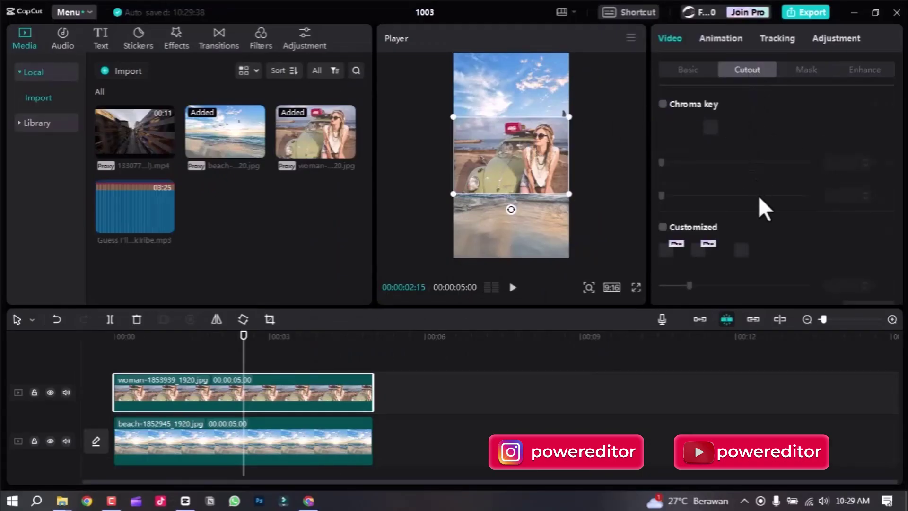
scroll(760, 199, "down", 3)
left_click(664, 275)
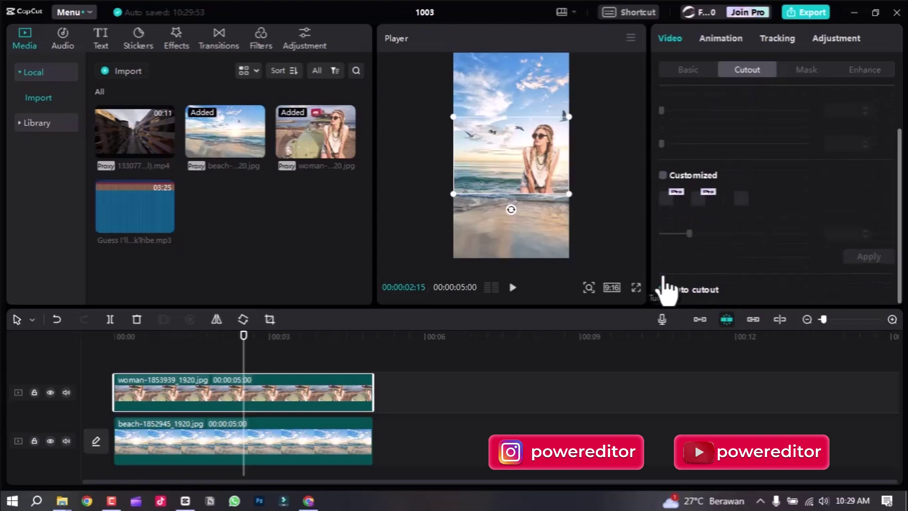
Shift the woman cutout horizontally to the middle of the frame and check the composition full screen
left_click_drag(523, 166, 496, 167)
left_click(600, 154)
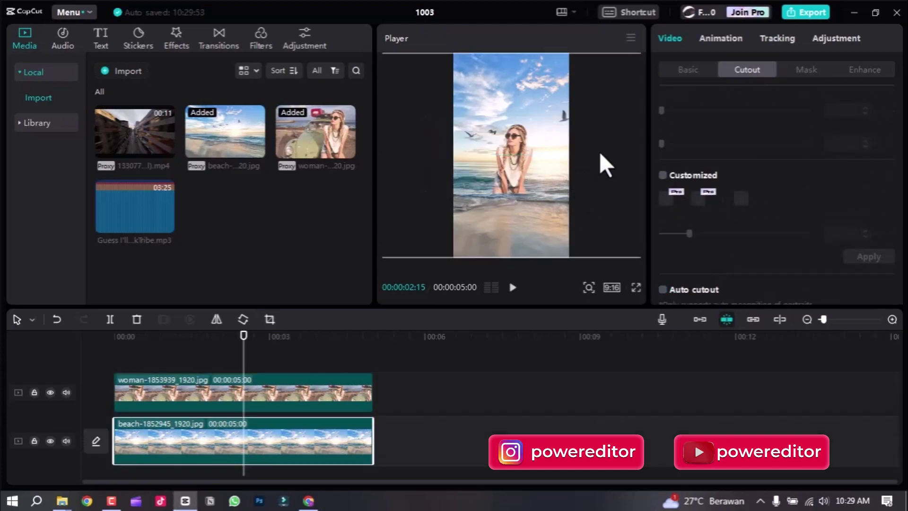
left_click(516, 162)
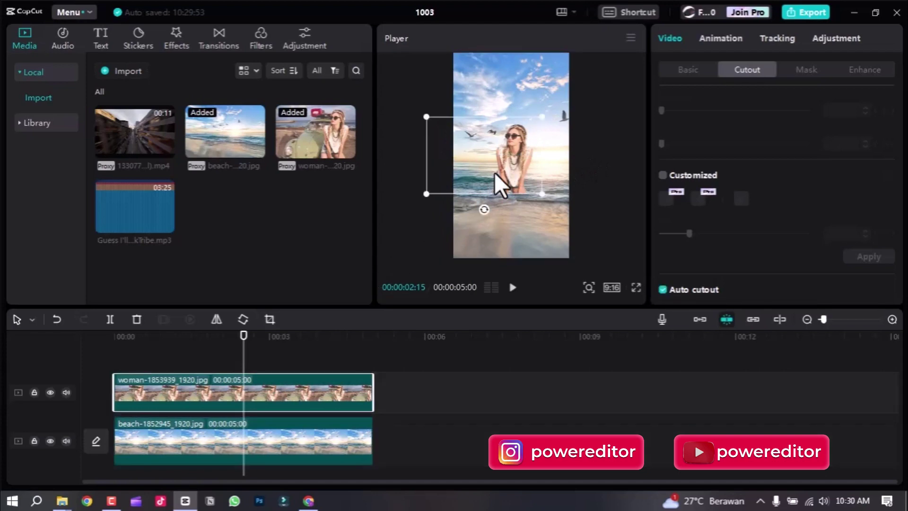
key("ctrl+shift+f")
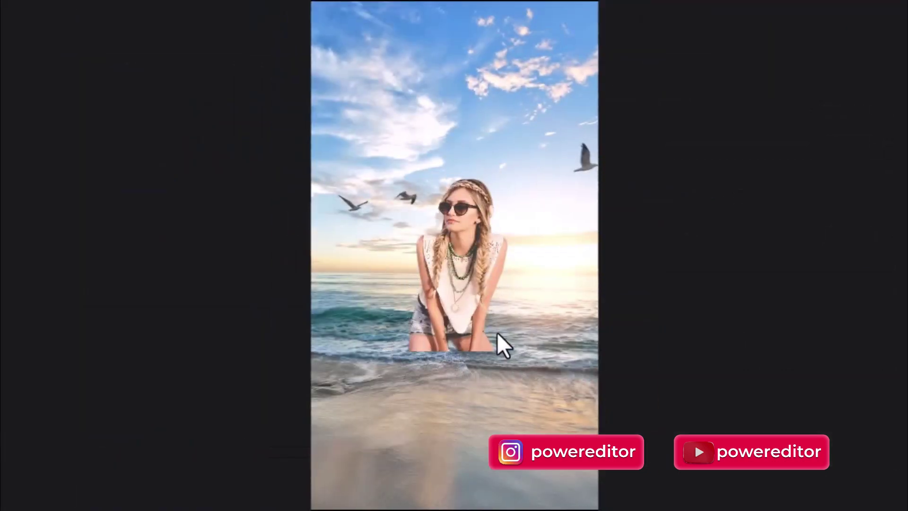
key("Escape")
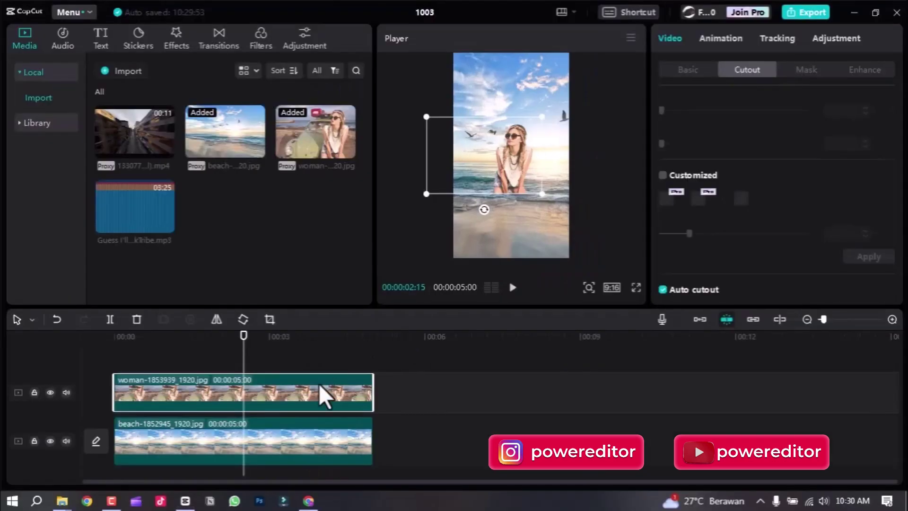
Apply a Circle mask to the woman clip, about 810 by 817, around her head and shoulders at about X 541, Y 188
left_click(267, 338)
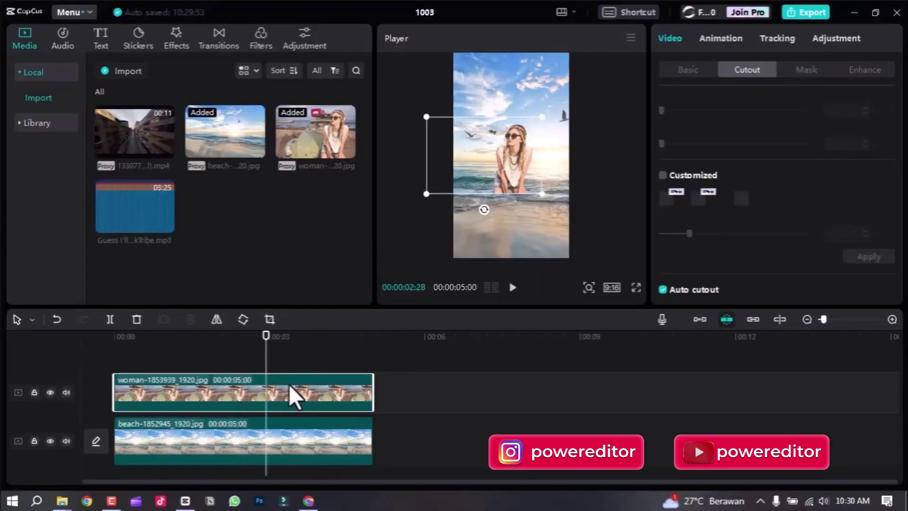
left_click(807, 71)
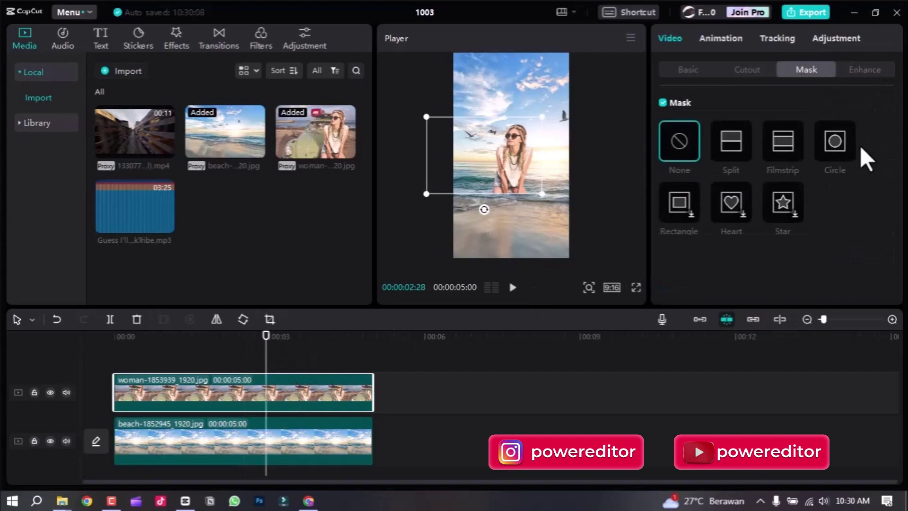
left_click(840, 143)
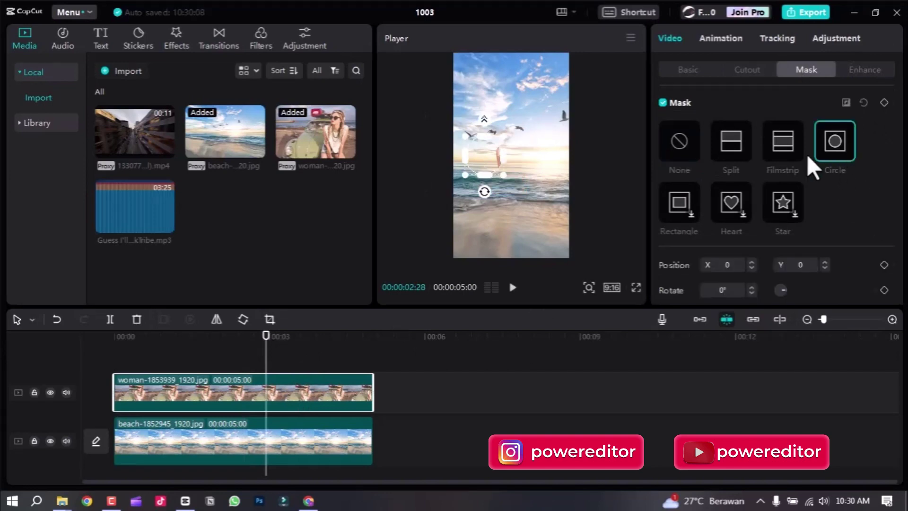
left_click_drag(479, 179, 510, 143)
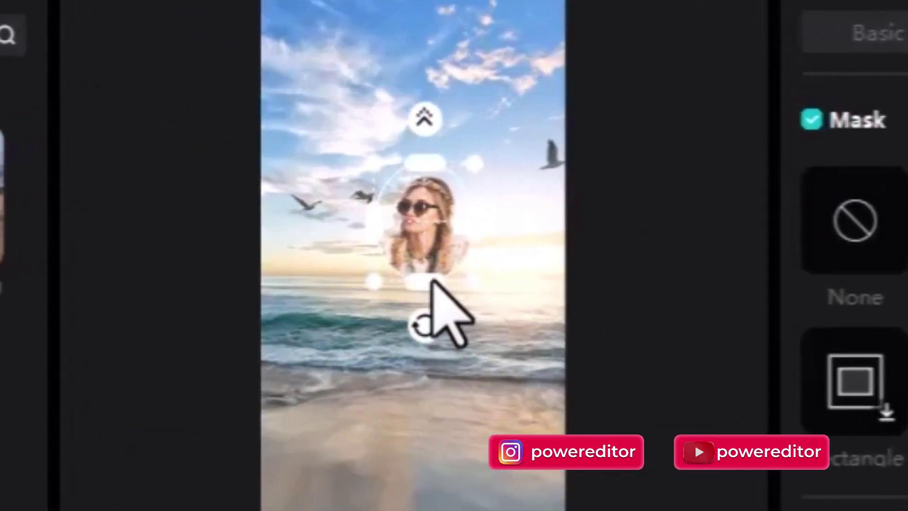
left_click_drag(434, 274, 458, 260)
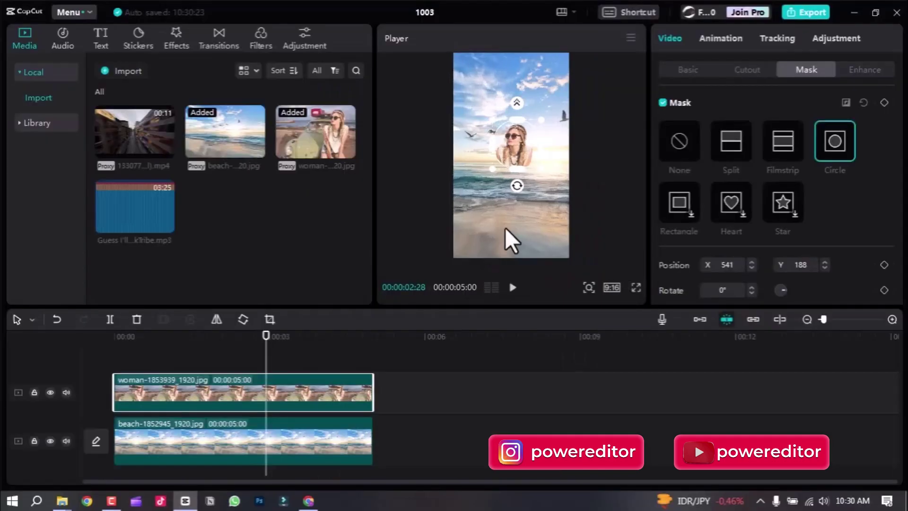
Slightly feather the circle mask to soften the woman's lower edge into the sea, and check it full screen
scroll(749, 248, "down", 3)
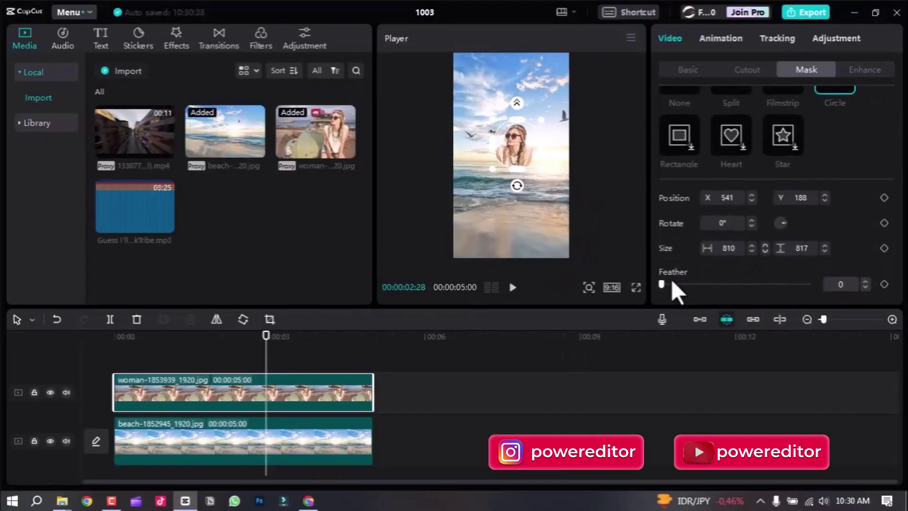
left_click_drag(664, 285, 669, 284)
key("ctrl+shift+f")
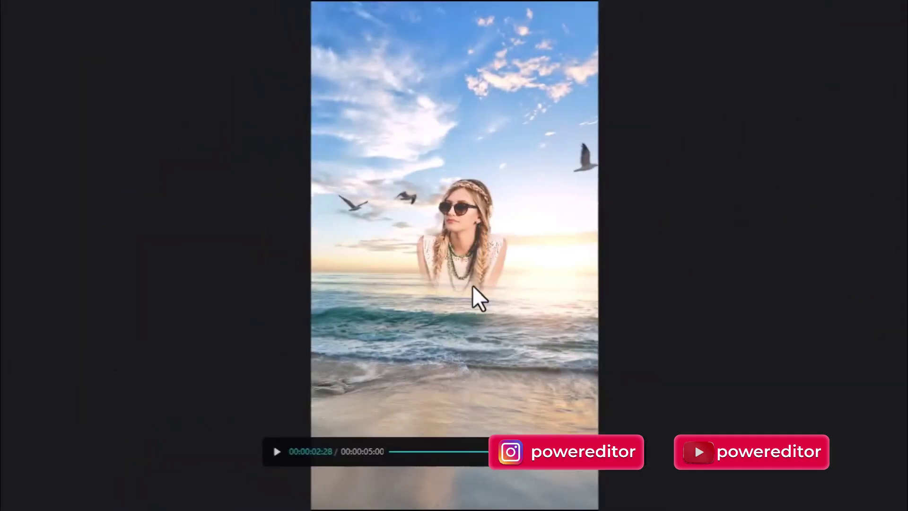
key("Escape")
scroll(747, 196, "up", 3)
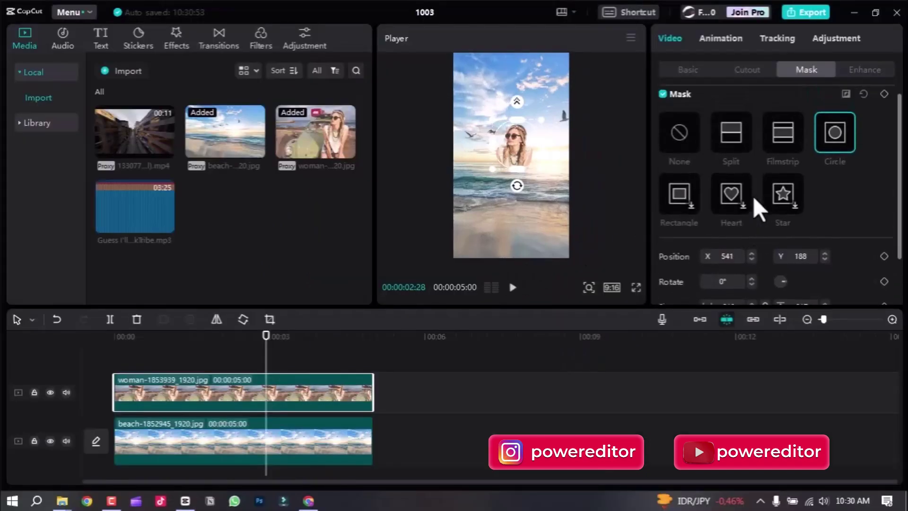
Enlarge the woman clip to 200%, position it at about X -1077, Y 124 above the horizon, and view it full screen
left_click(684, 69)
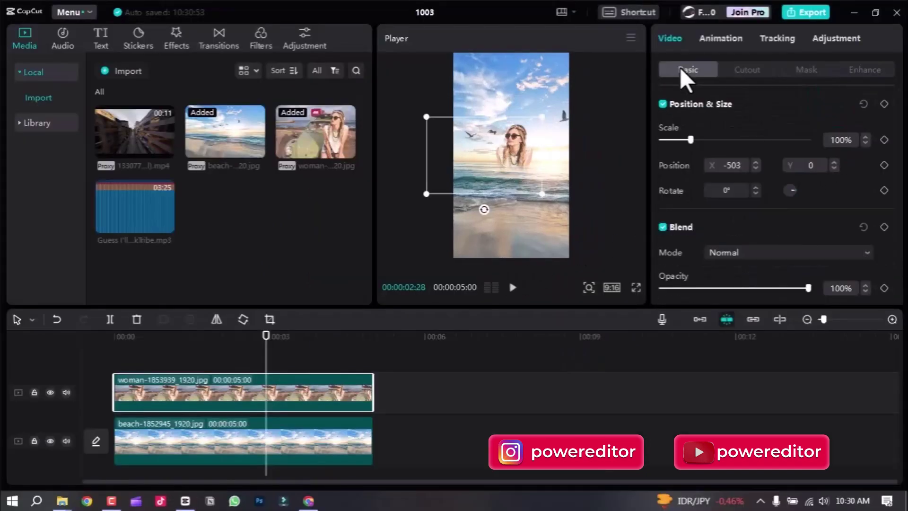
left_click(384, 359)
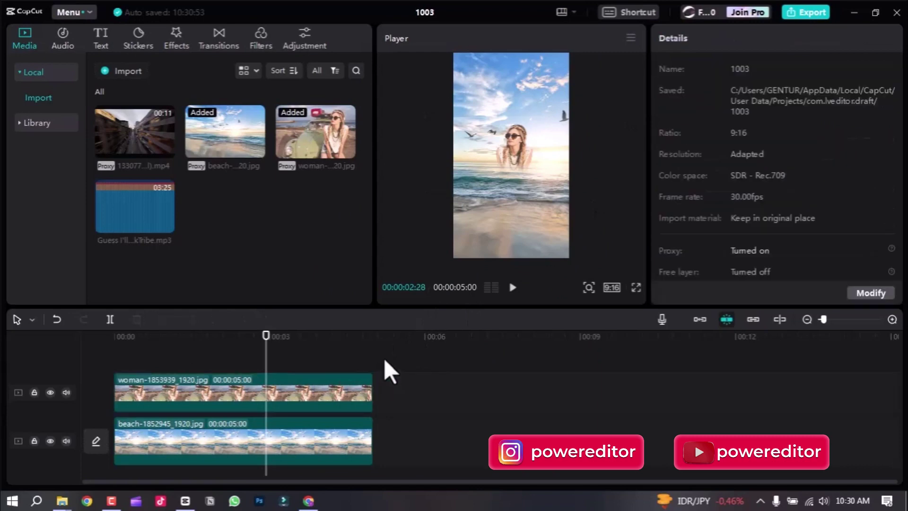
left_click(325, 386)
left_click_drag(544, 192, 582, 220)
left_click_drag(550, 171, 523, 154)
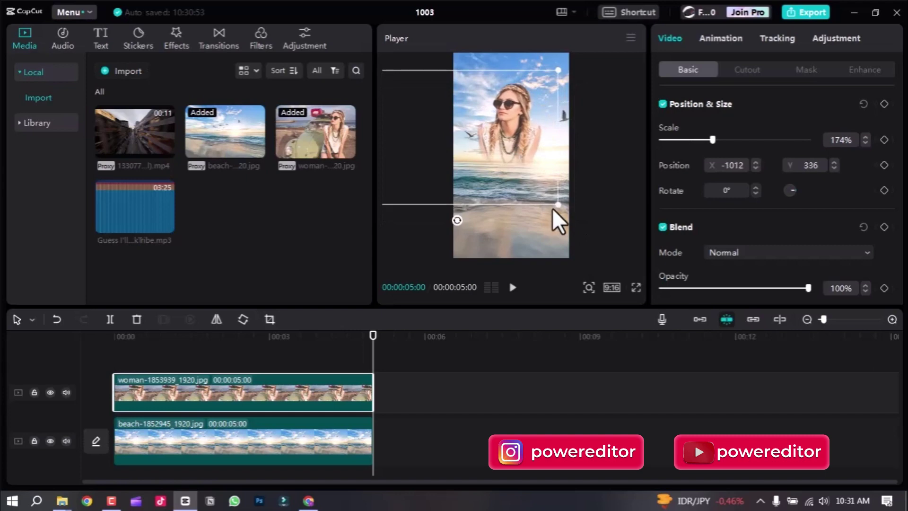
mouse_move(553, 209)
left_mouse_down()
mouse_move(566, 213)
mouse_move(556, 196)
left_mouse_up()
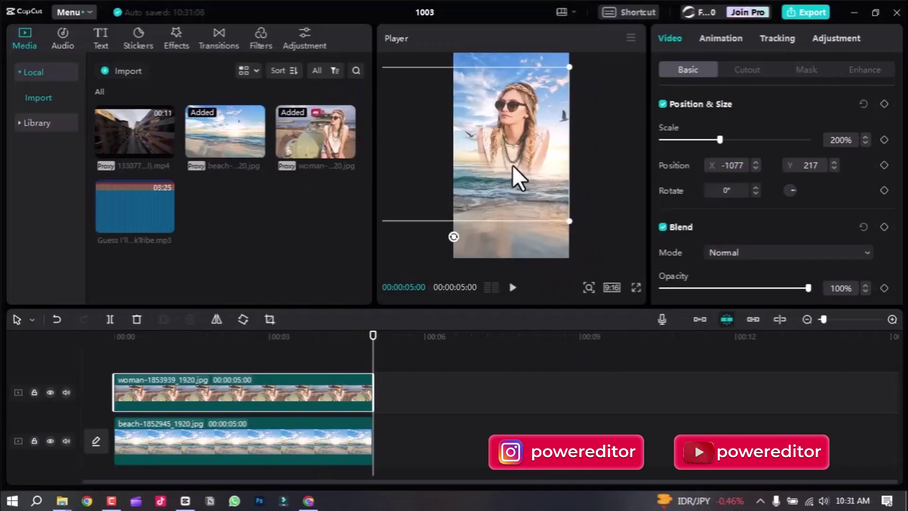
left_click_drag(512, 167, 510, 171)
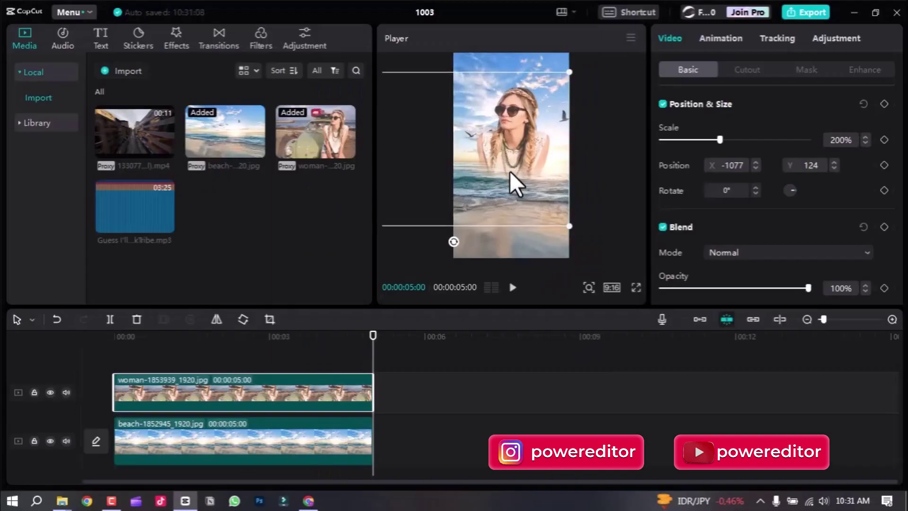
left_click(594, 175)
key("ctrl+shift+f")
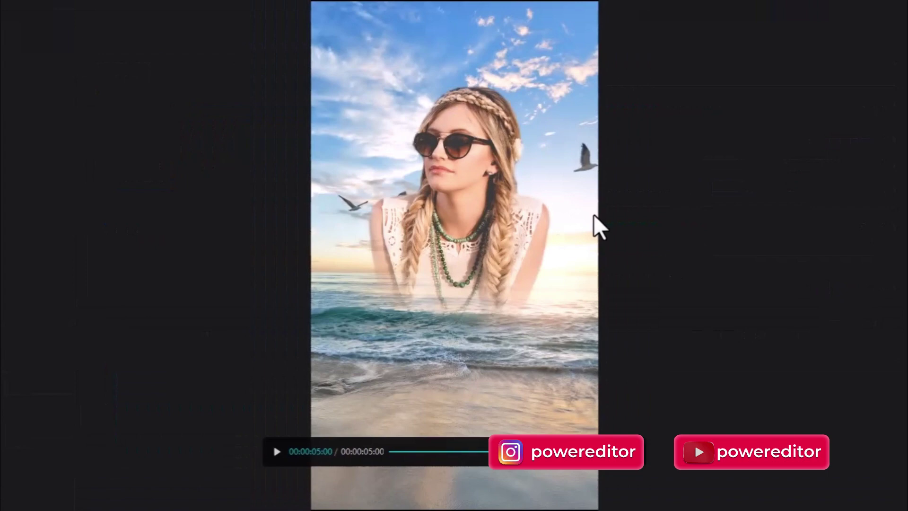
Darken the woman clip by adding a point at the middle of its main adjustment curve and pulling it downward
key("Escape")
left_click(324, 351)
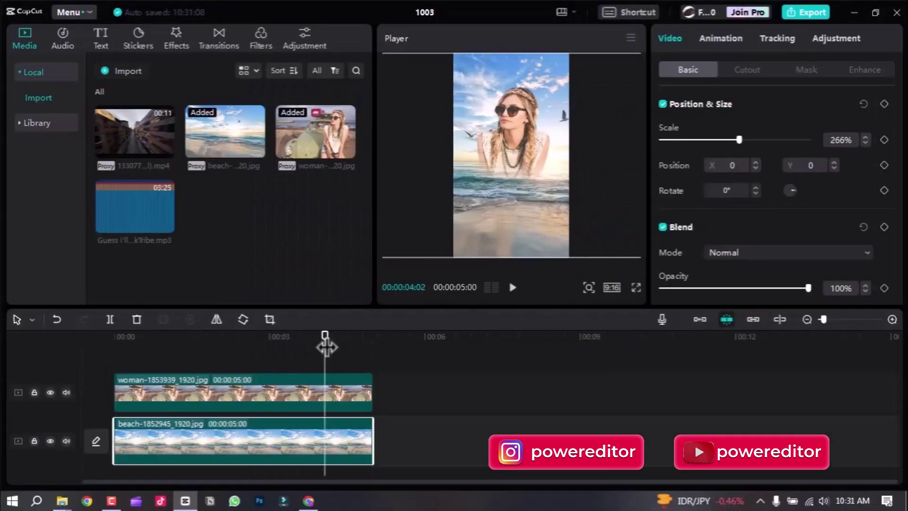
left_click(346, 386)
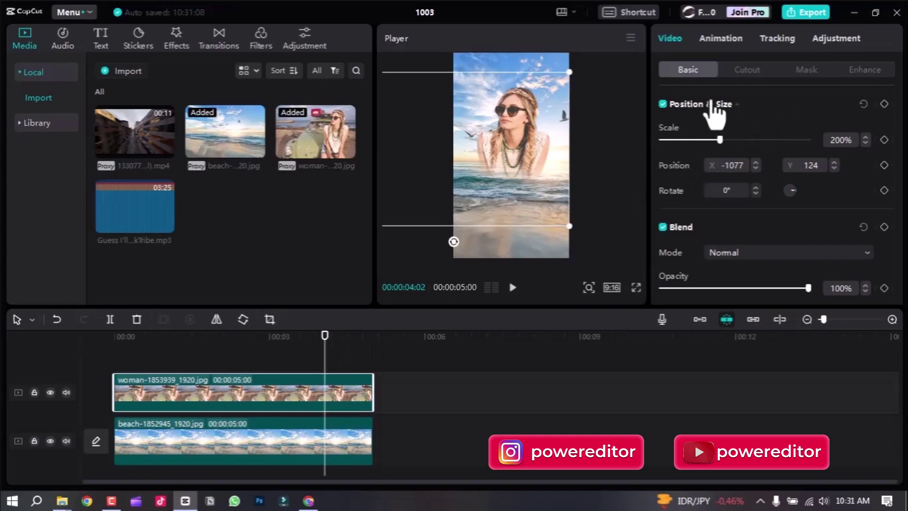
left_click(831, 39)
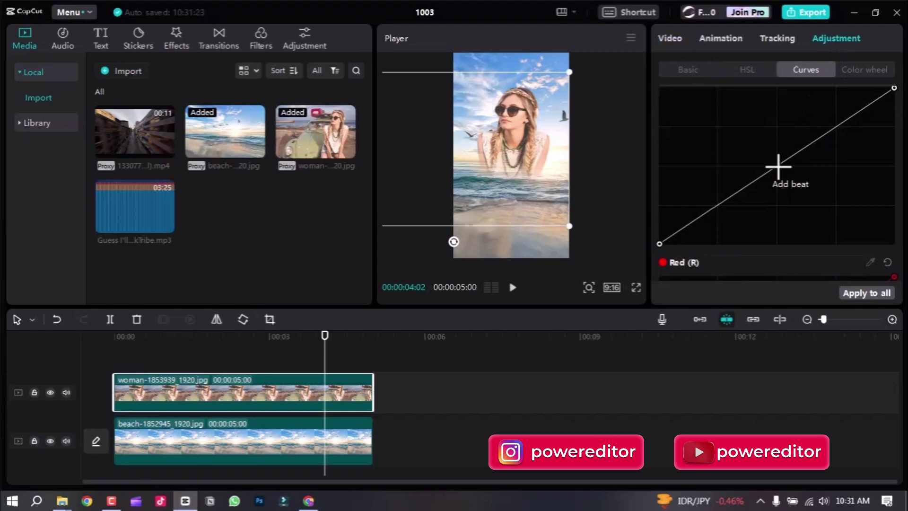
left_click_drag(778, 167, 804, 193)
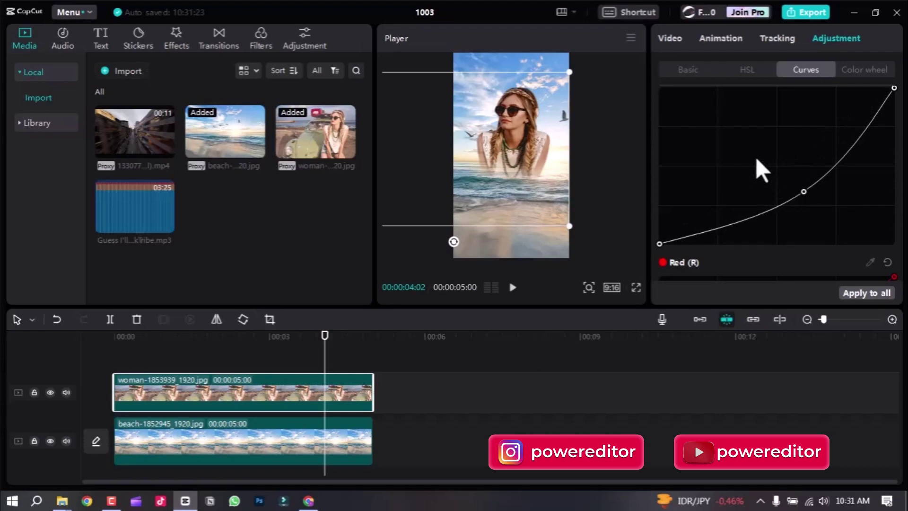
left_click(441, 347)
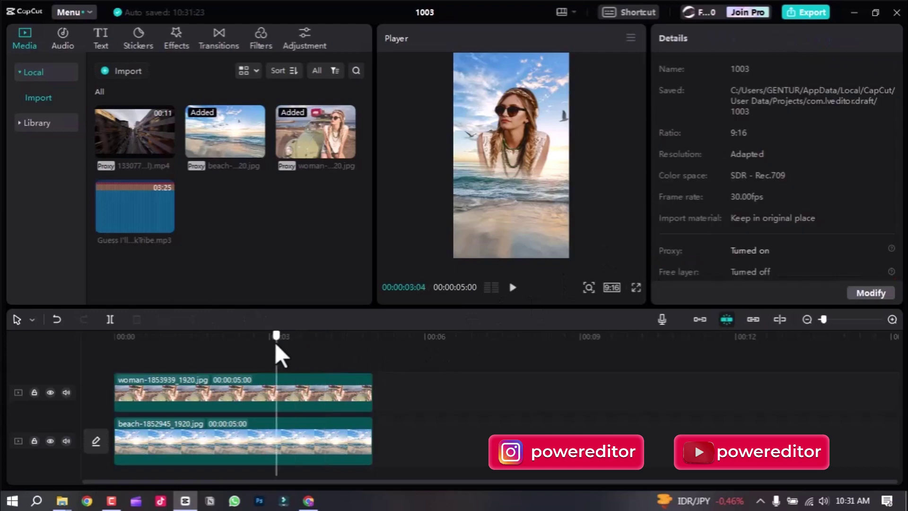
Place 133077 (Original).mp4 on a track above the woman clip from the timeline start and trim it to 5 seconds
left_click(274, 342)
left_click_drag(131, 140, 126, 373)
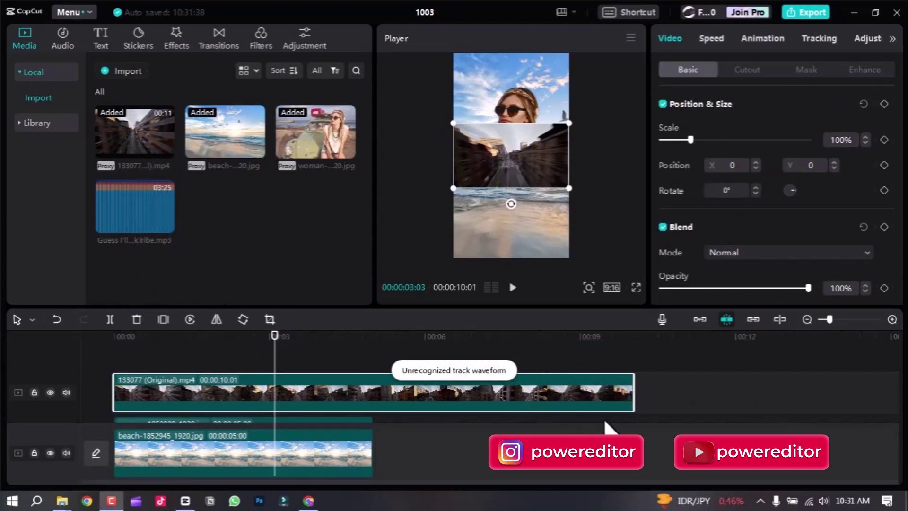
left_click_drag(635, 385, 374, 396)
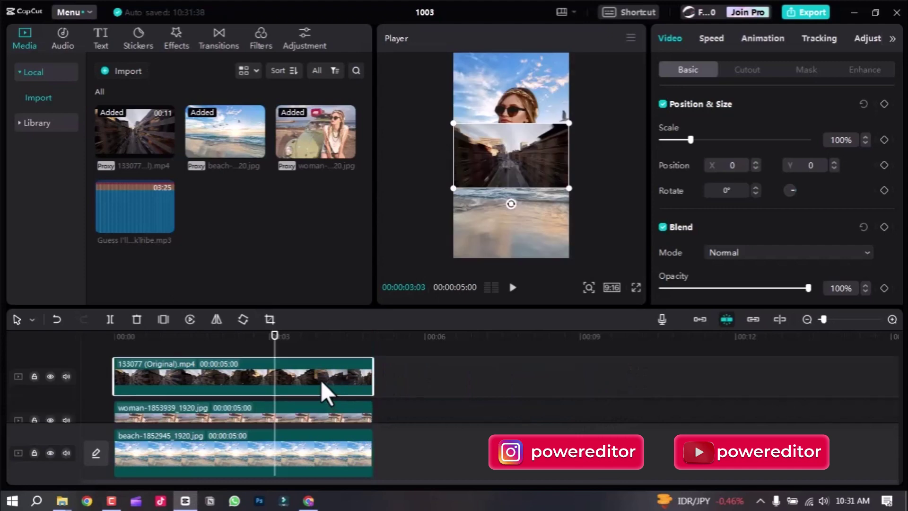
Enlarge the 133077 street video to about 173% and position it over the woman at about X 118, Y 286
left_click_drag(538, 165, 609, 187)
left_click_drag(538, 138, 546, 160)
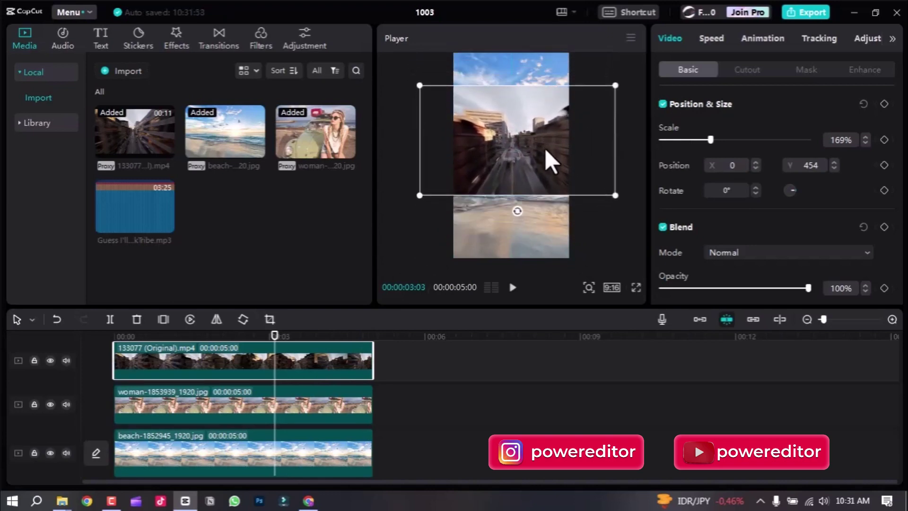
left_click_drag(613, 85, 616, 84)
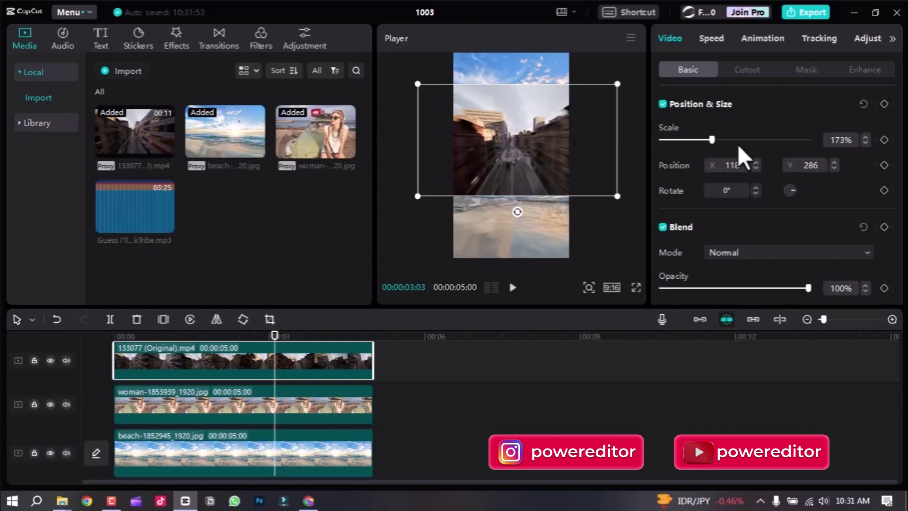
Set the street video's blend mode to Soft light and play the result full screen
left_click(759, 252)
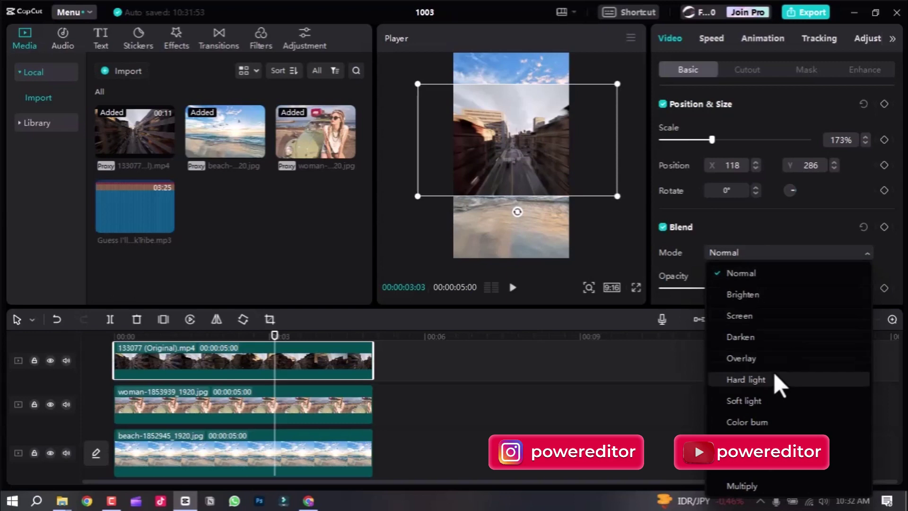
left_click(759, 401)
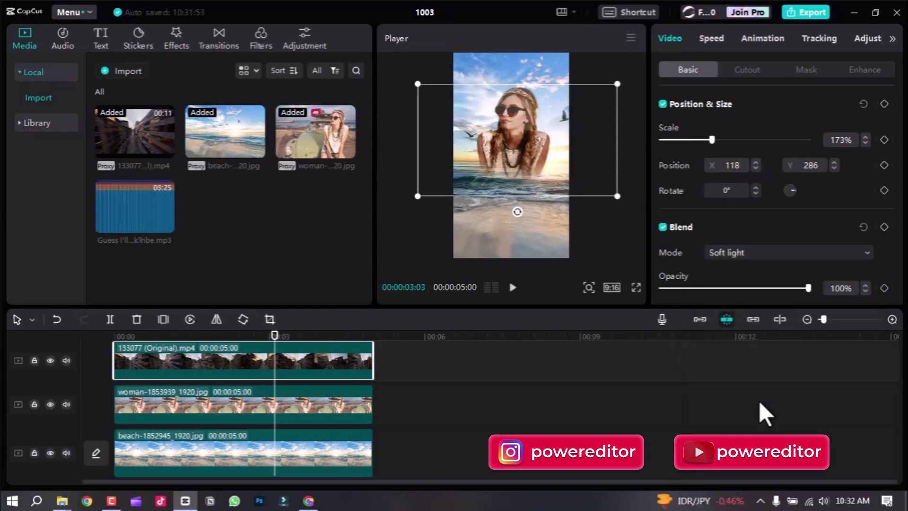
key("ctrl+shift+f")
key("space")
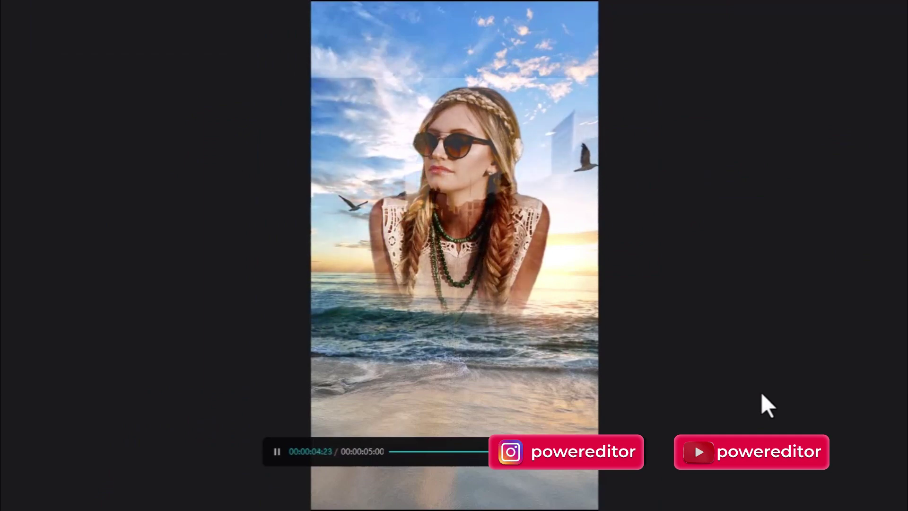
key("Escape")
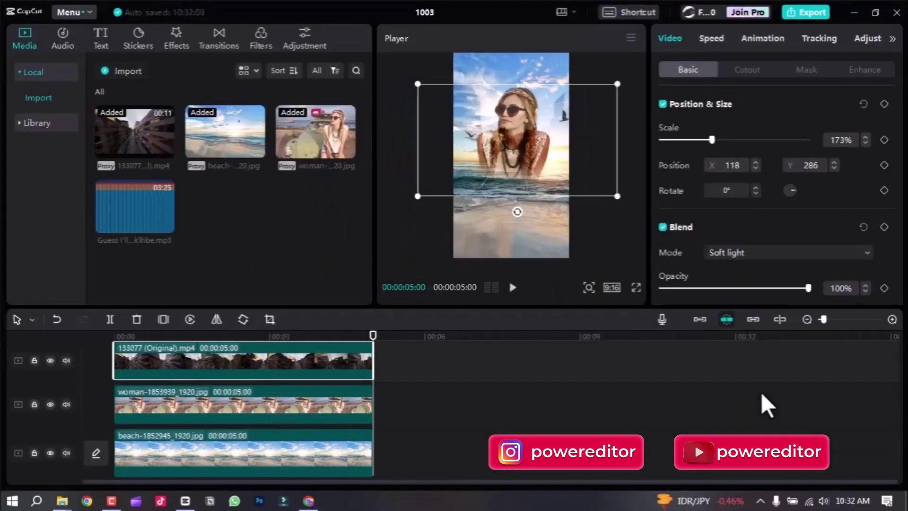
key("space")
key("ctrl+shift+f")
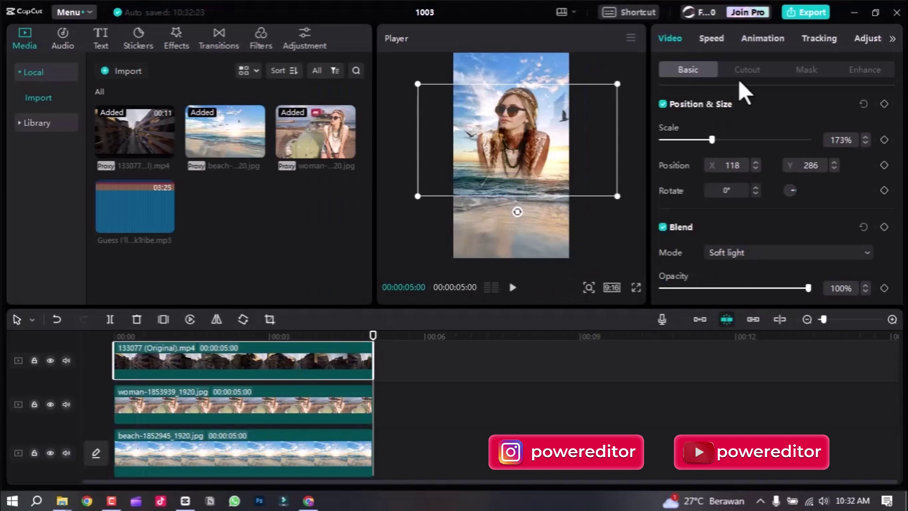
Apply a Circle mask of about 538 by 757 to the street video at about X -61, Y 45, and check it full screen
left_click(808, 70)
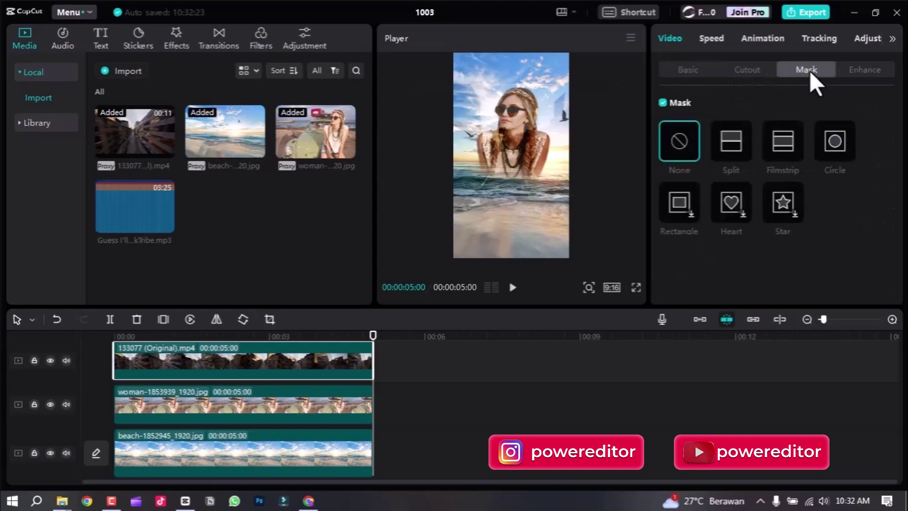
left_click(833, 141)
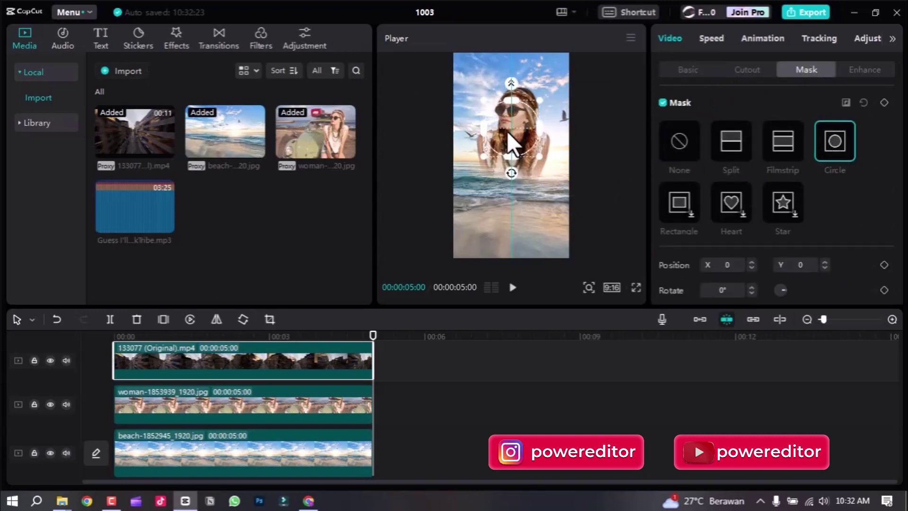
mouse_move(508, 131)
left_mouse_down()
mouse_move(506, 152)
mouse_move(513, 110)
mouse_move(512, 135)
left_mouse_up()
key("ctrl+shift+f")
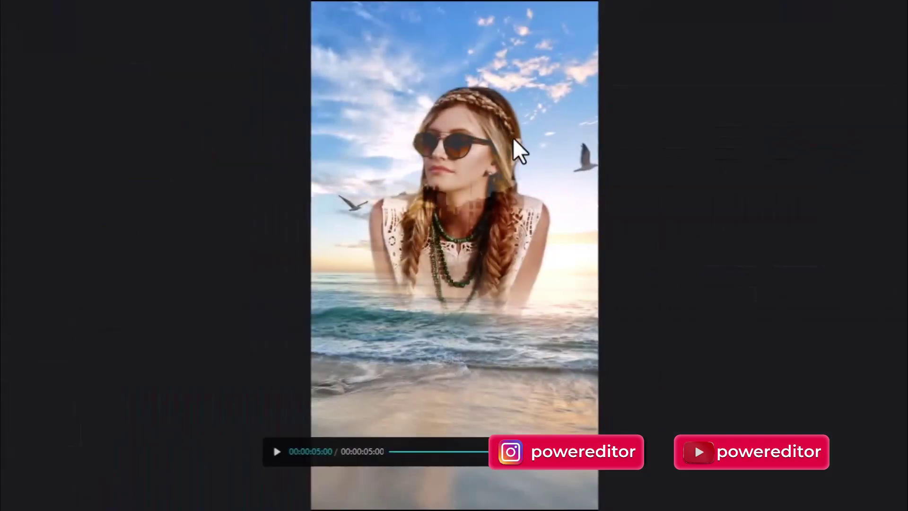
key("Escape")
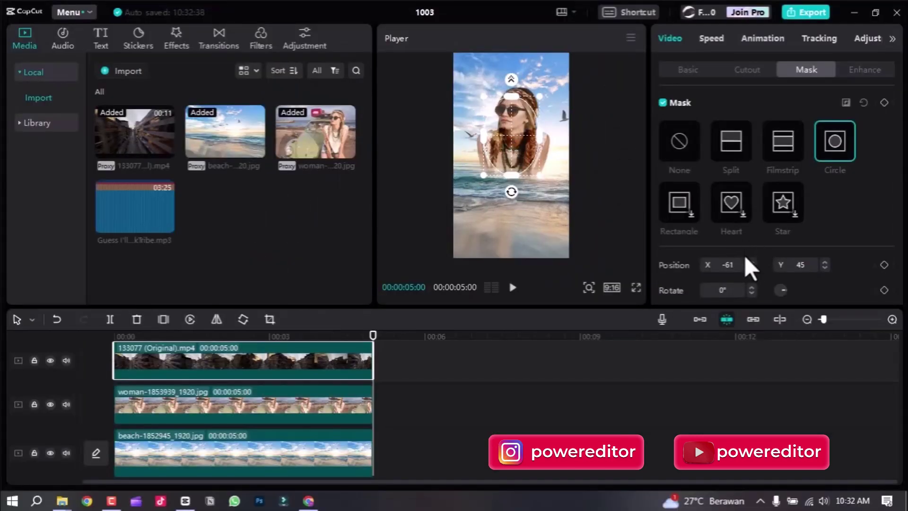
Feather the street video's circle mask to 5, shift it to about X -22, Y 58, and play the composition full screen
scroll(745, 255, "down", 2)
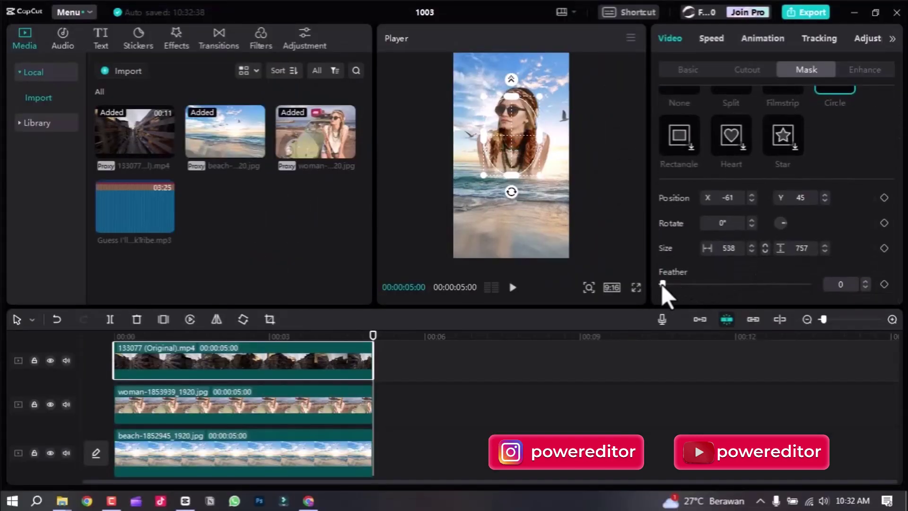
left_click_drag(663, 284, 668, 284)
left_click_drag(523, 147, 526, 144)
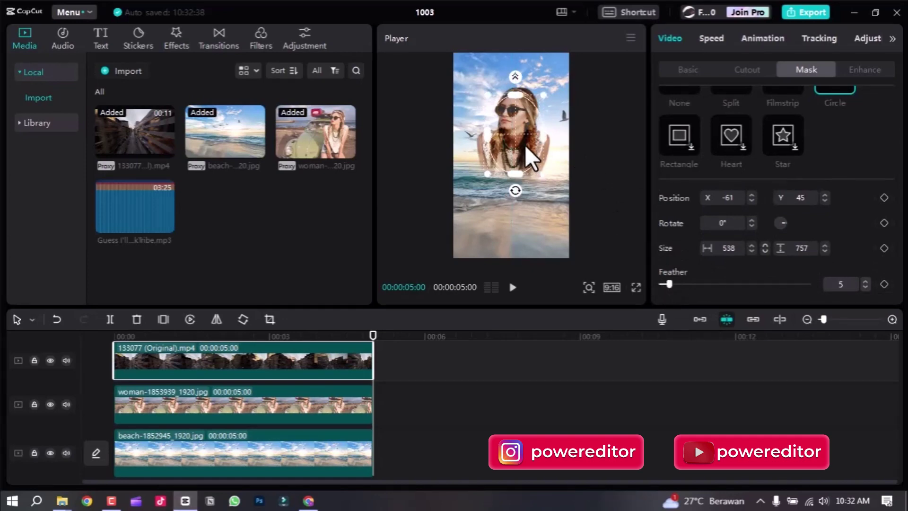
key("ctrl+shift+f")
key("space")
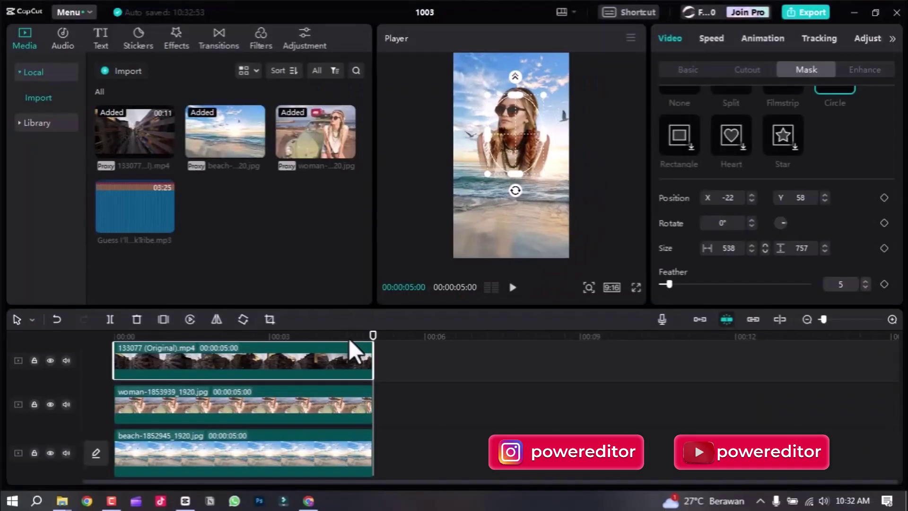
Add a default text at the start of the timeline and extend it to the full 5 seconds
left_click(380, 341)
left_click_drag(373, 349, 107, 367)
left_click_drag(164, 347, 174, 348)
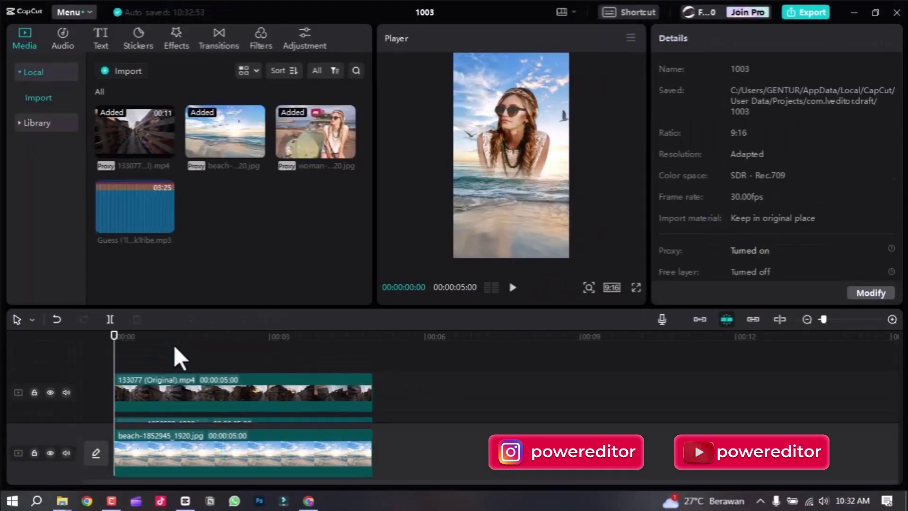
left_click(102, 37)
left_click(139, 128)
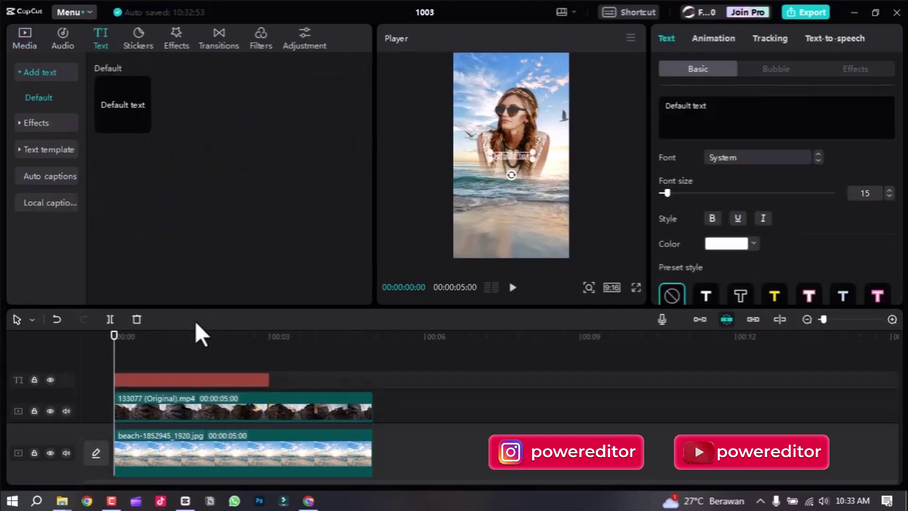
left_click_drag(268, 379, 367, 380)
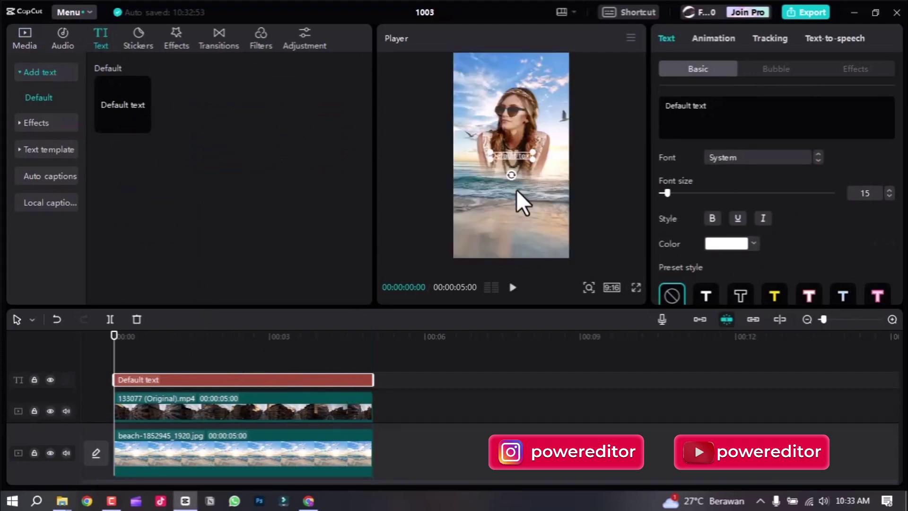
Move the default text down onto the sand below the waves, keeping it horizontally centred
left_click(515, 154)
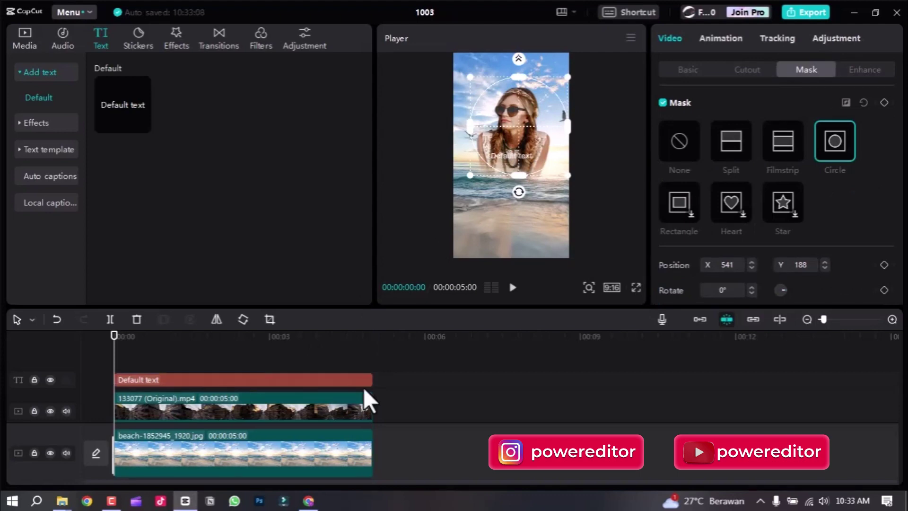
scroll(379, 397, "down", 3)
left_click(450, 389)
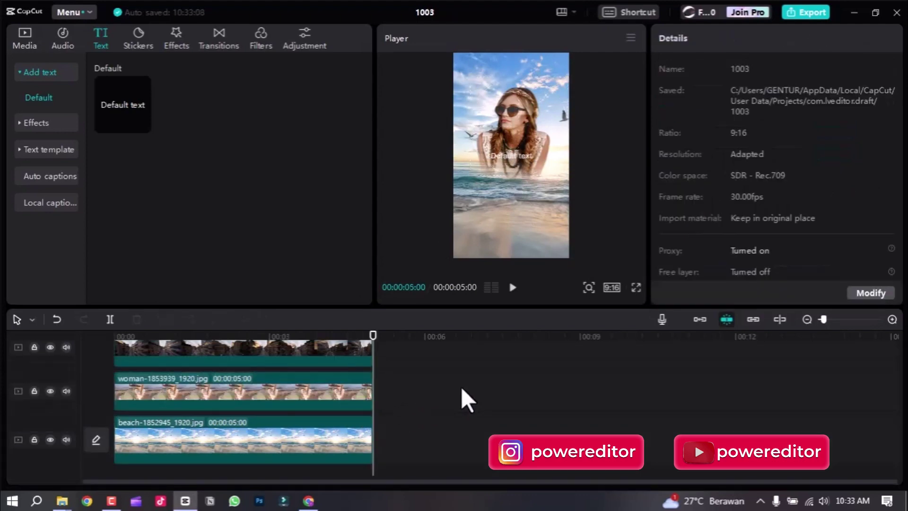
scroll(284, 359, "up", 2)
left_click_drag(349, 339, 182, 341)
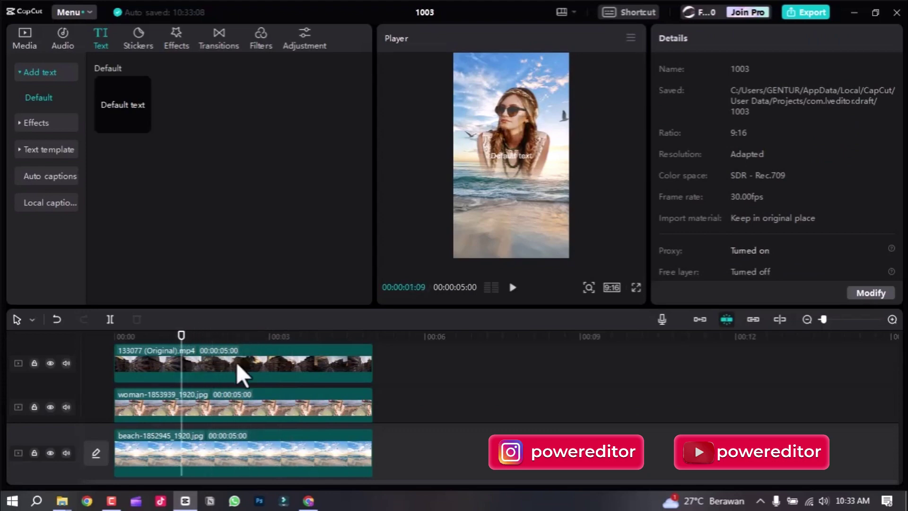
scroll(241, 371, "up", 2)
left_click(247, 380)
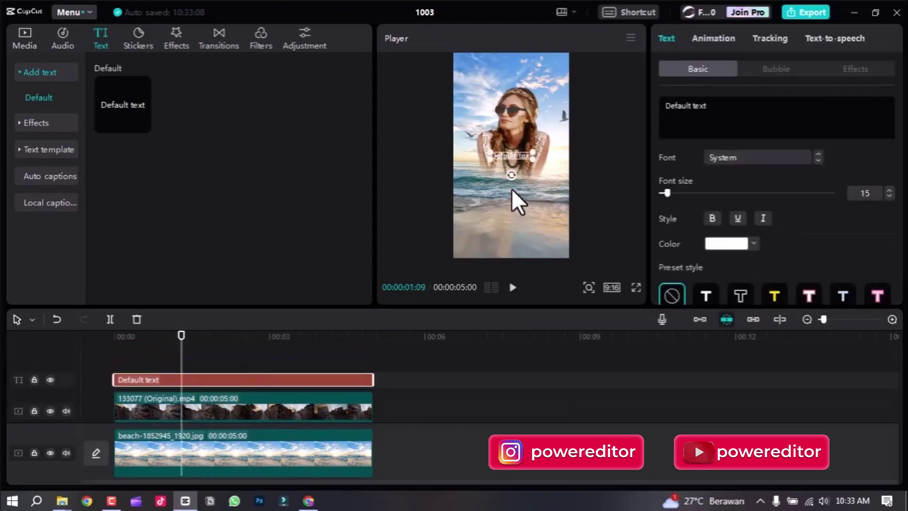
left_click_drag(514, 157, 512, 166)
left_click_drag(516, 217, 516, 216)
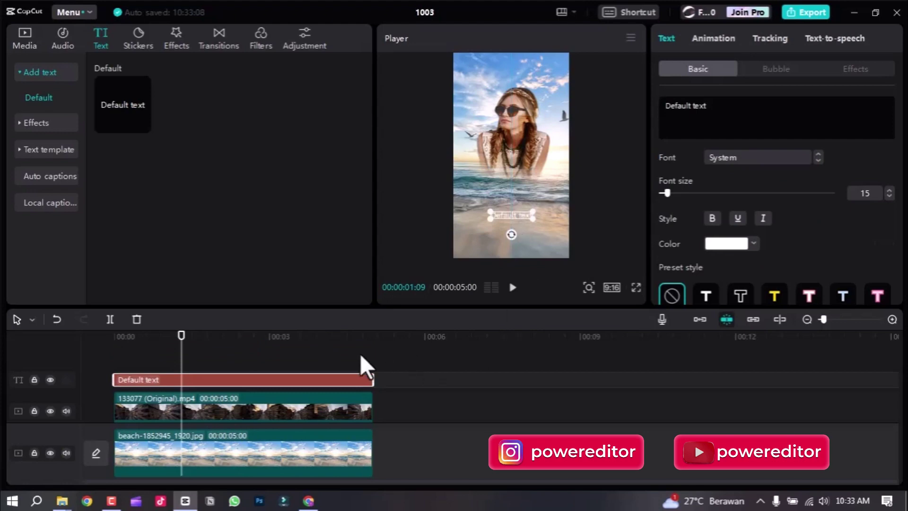
Switch to Chrome and copy the bold Wayne Dyer quote under "Berhenti Menyalahkan Segalanya" in the Cermati article
left_click(309, 502)
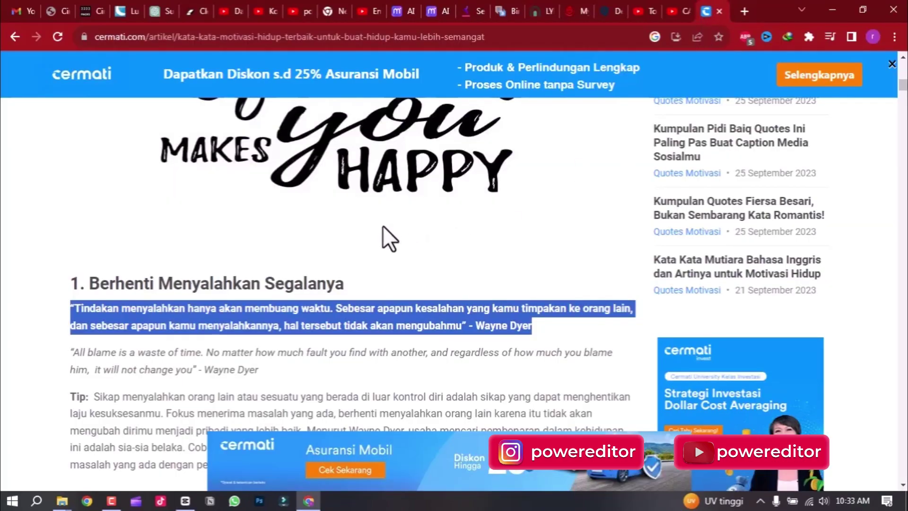
scroll(356, 220, "down", 1)
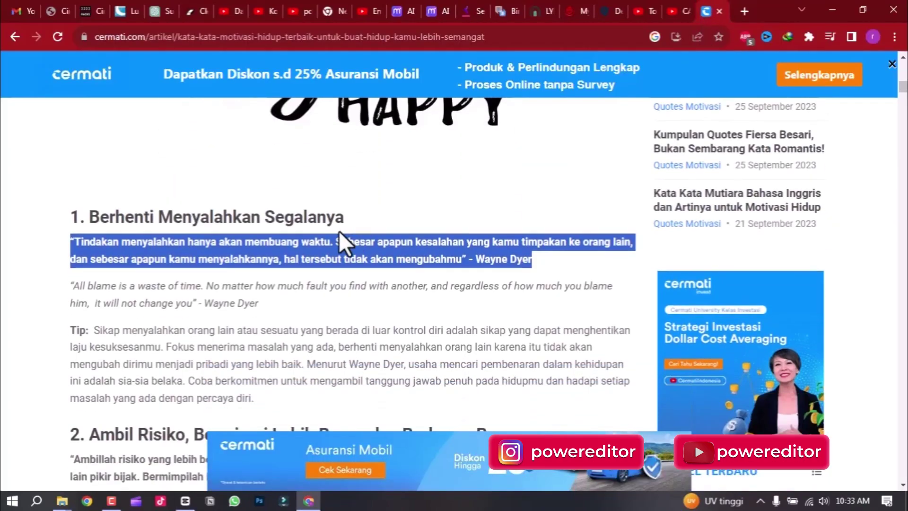
scroll(369, 237, "down", 1)
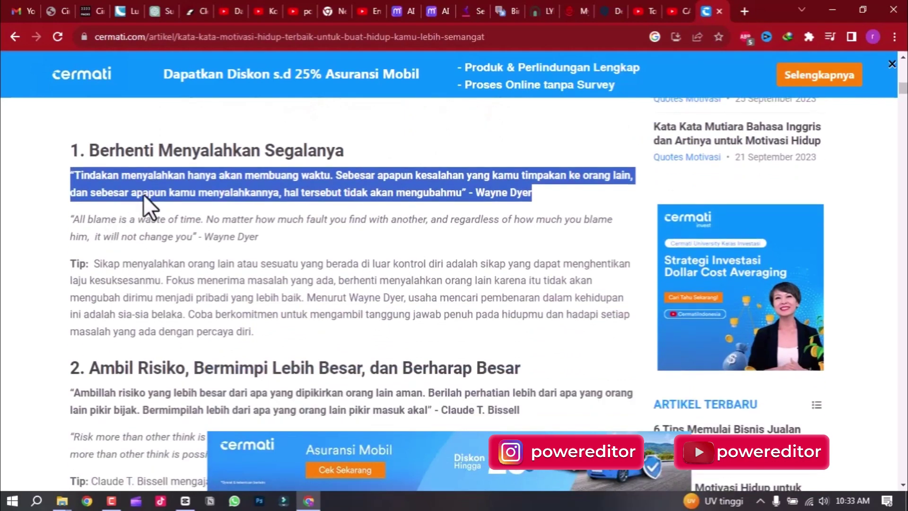
left_click(105, 173)
left_click_drag(67, 171, 533, 195)
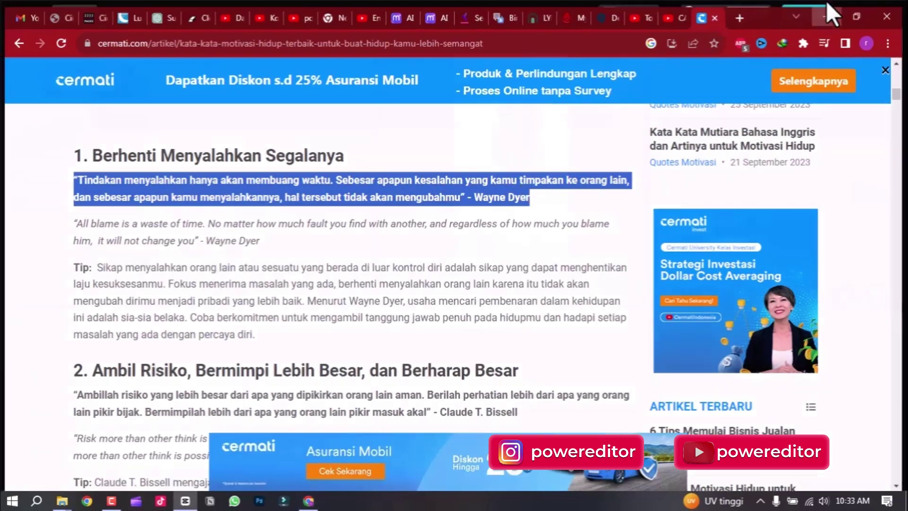
Return to CapCut and replace the default text with the copied quote beginning "Tindakan menyalahkan hanya akan membuang waktu"
left_click(827, 1)
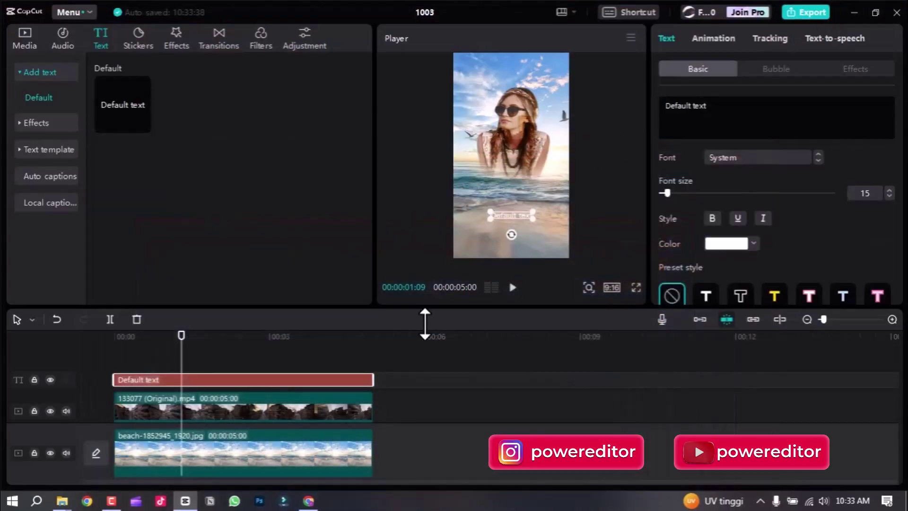
triple_click(744, 111)
type("\"Tindakan menyalahkan hanya akan membuang waktu. Sebesar apapun kesalahan yang kamu timpakan ke orang lain, dan sebesar apapun kamu menyalahkannya, hal tersebut tidak akan mengubahmu\" —Wayne Dyer")
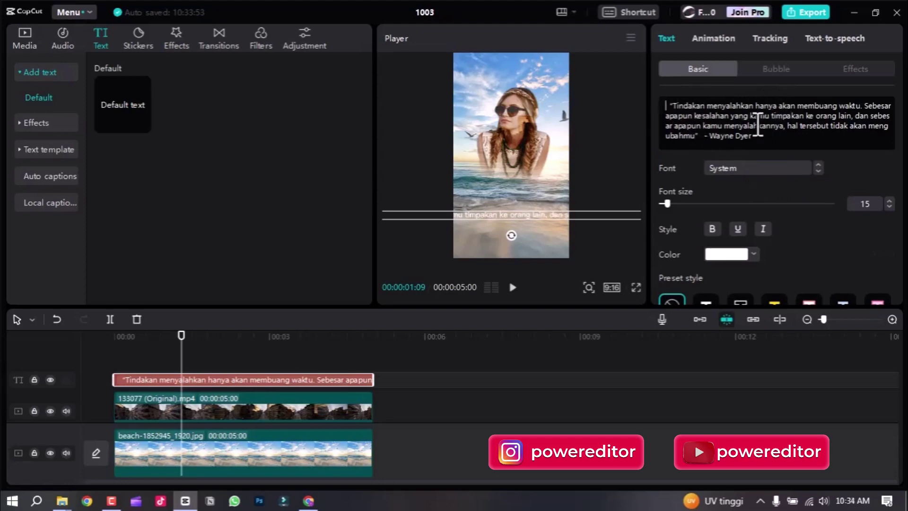
Break the quote into four lines, starting new ones at "Sebesar apapun", "dan sebesar" and "hal tersebut"
left_click(866, 106)
key("Return")
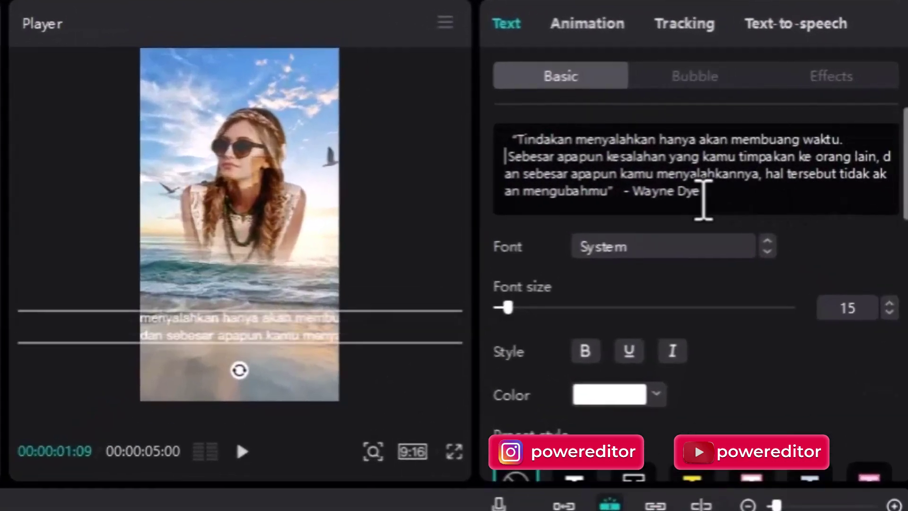
left_click(884, 157)
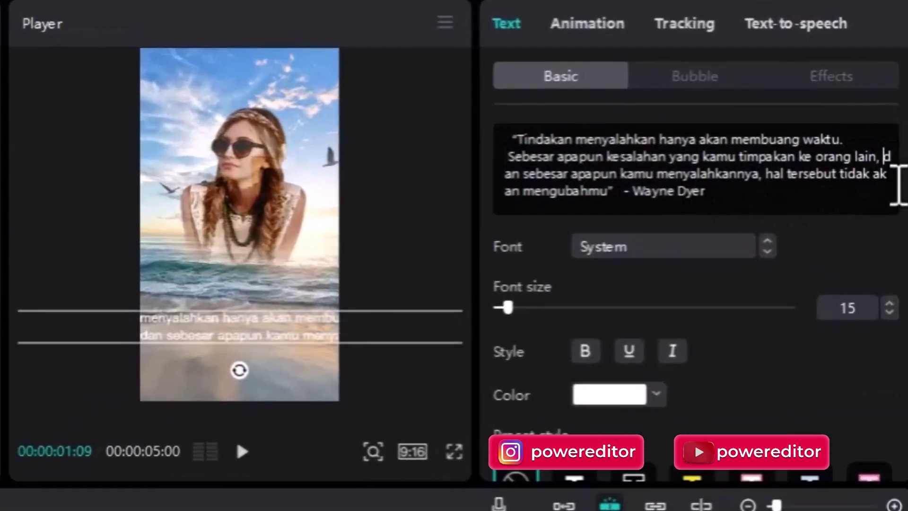
key("Return")
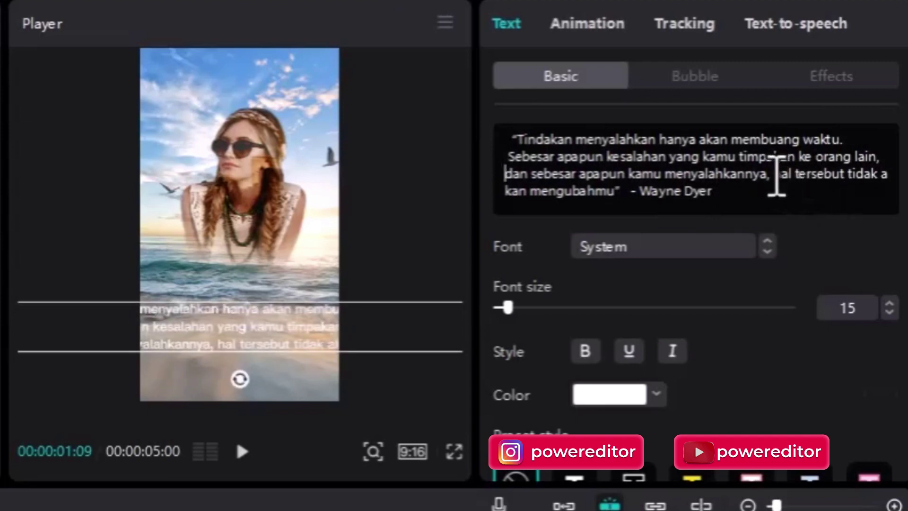
left_click(777, 174)
key("Return")
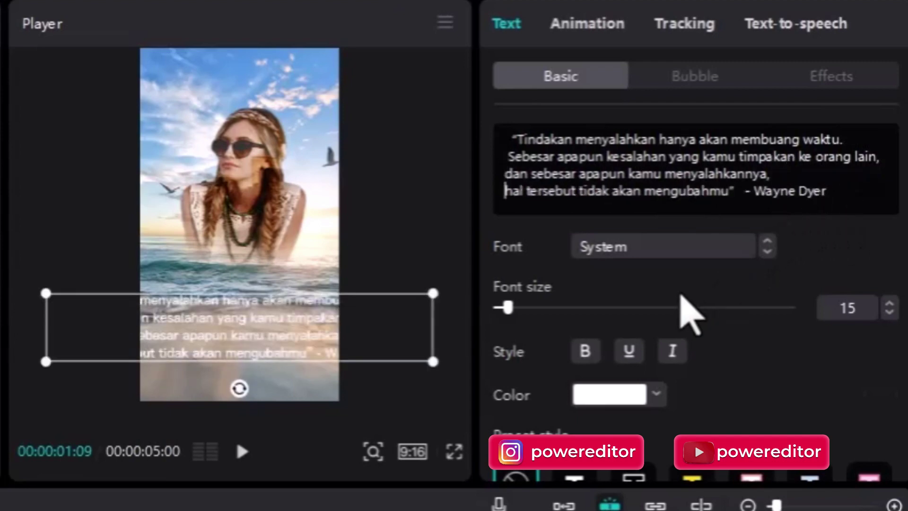
Scale the quote down to fit within the frame's width and move it slightly lower on the sand
scroll(667, 373, "down", 2)
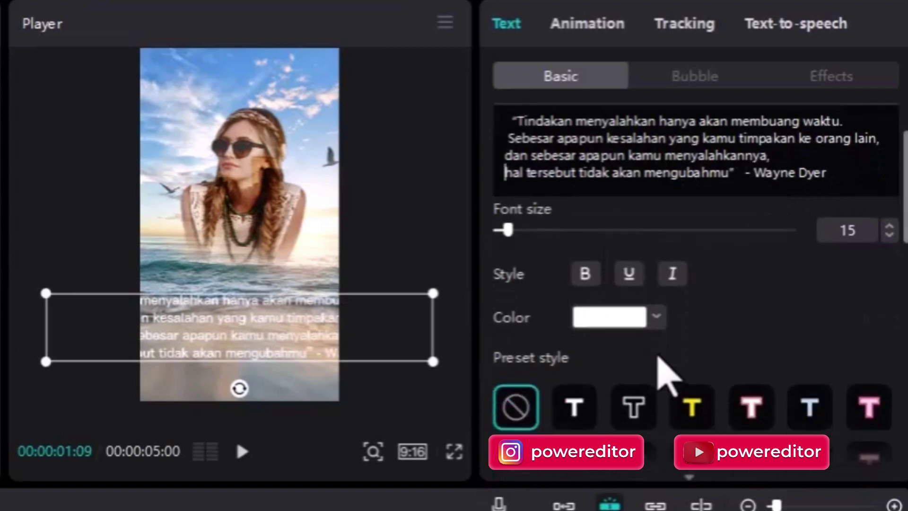
scroll(668, 376, "down", 5)
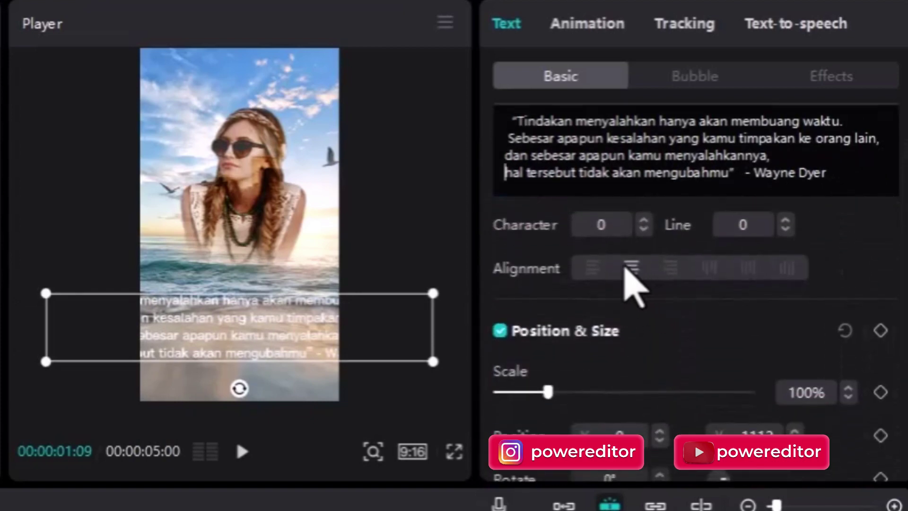
scroll(627, 270, "up", 4)
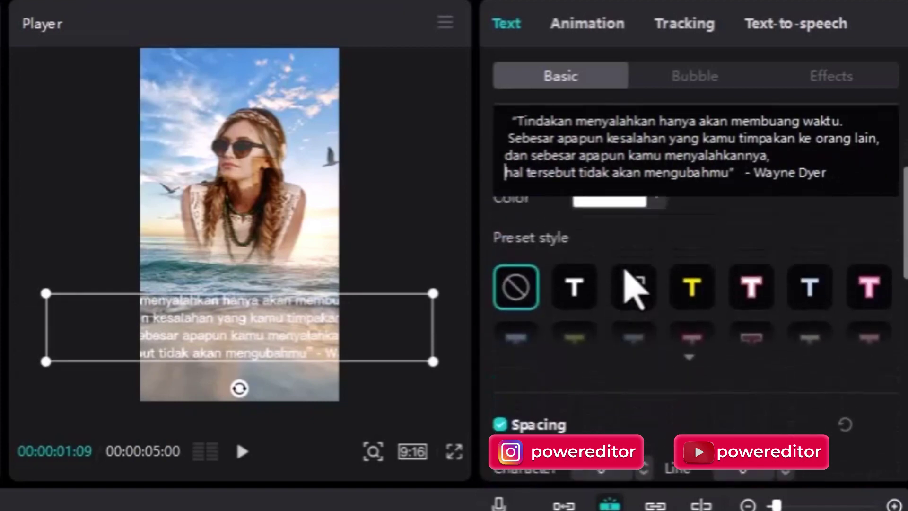
scroll(634, 285, "up", 5)
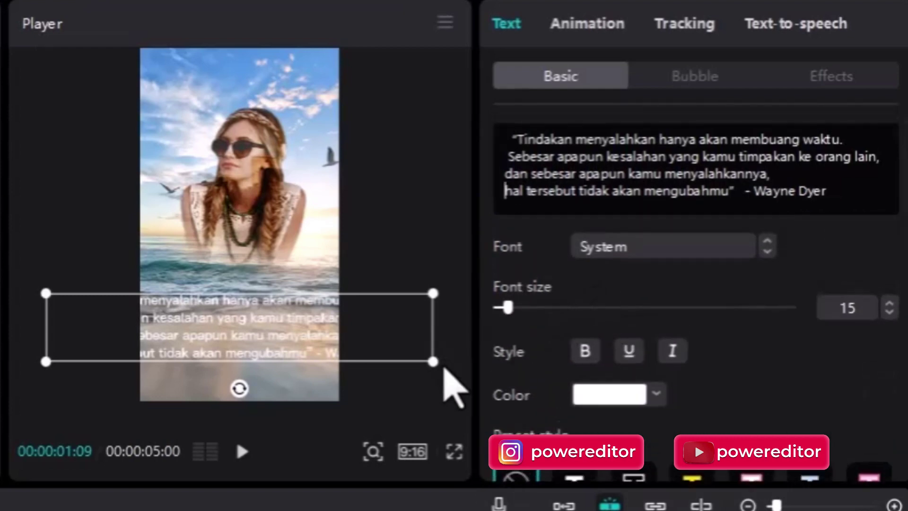
left_click_drag(432, 363, 322, 344)
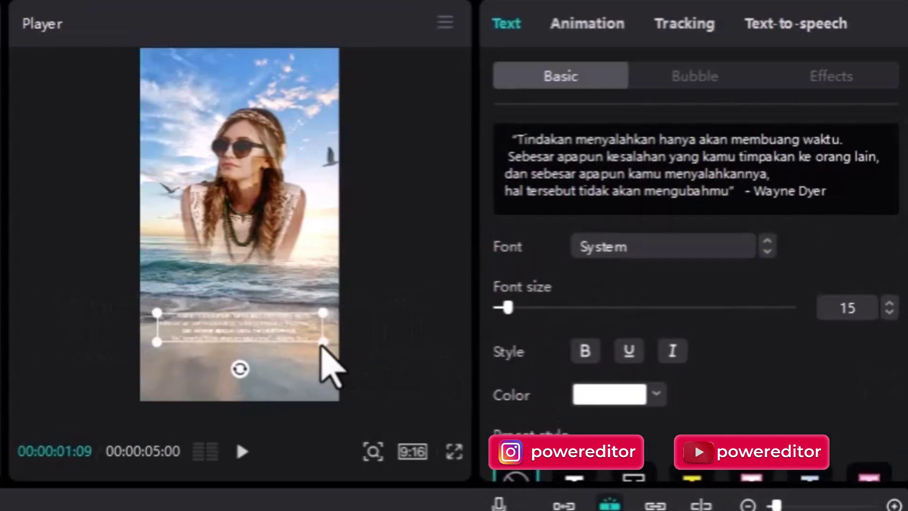
left_click_drag(262, 327, 257, 345)
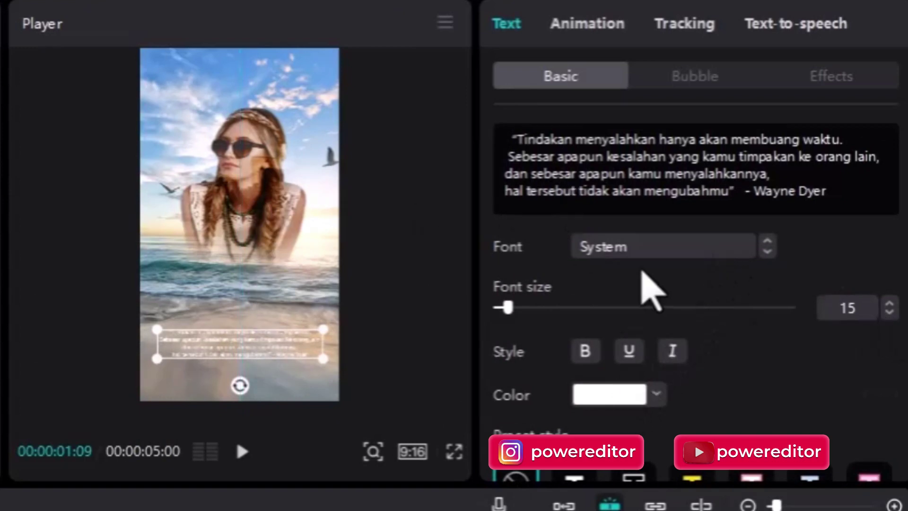
Set the quote's font to DynaPuff-SemiBold and check it in a full-screen preview
left_click(652, 245)
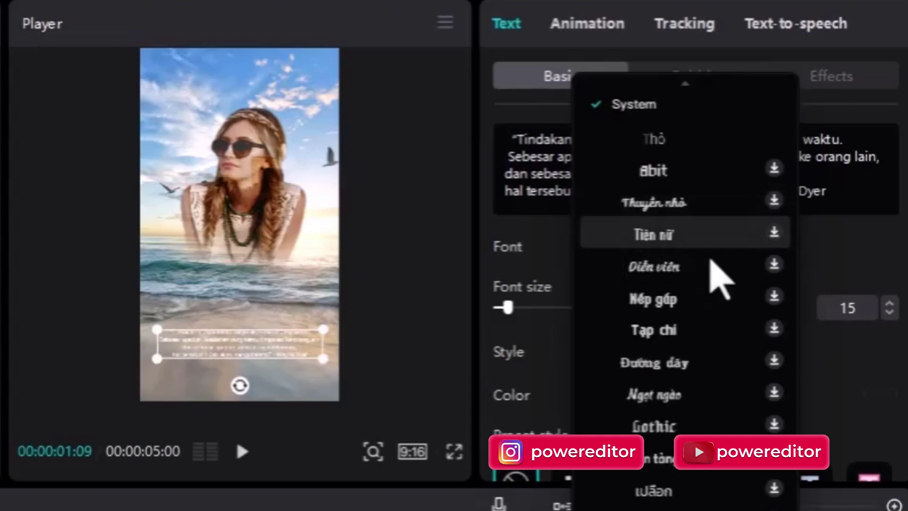
scroll(720, 355, "down", 10)
scroll(720, 371, "up", 3)
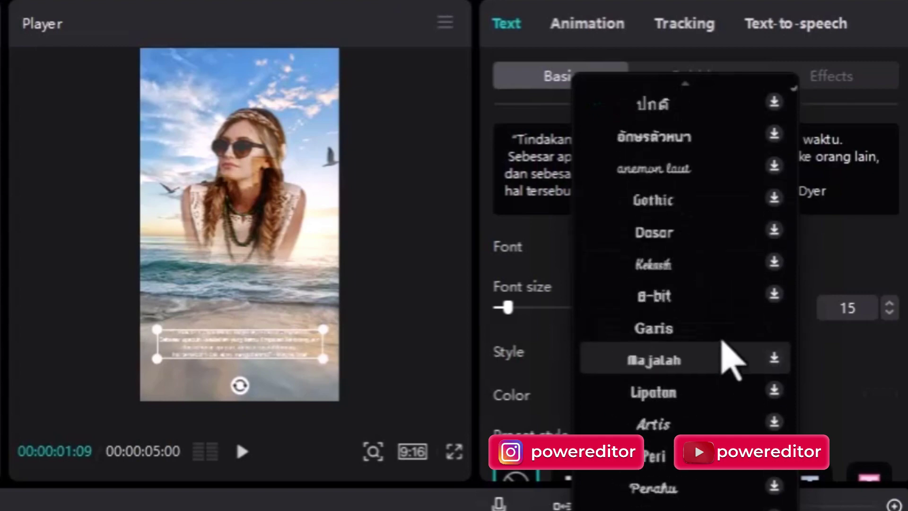
scroll(730, 349, "down", 6)
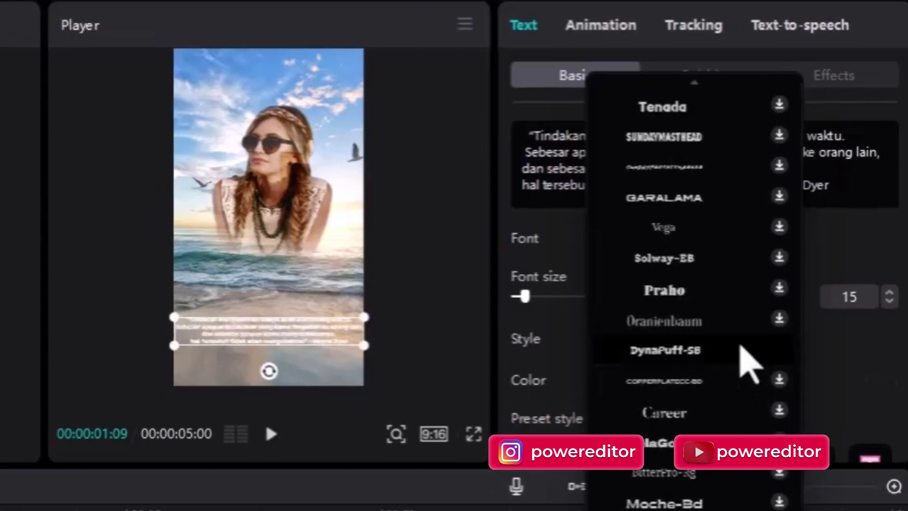
left_click(734, 363)
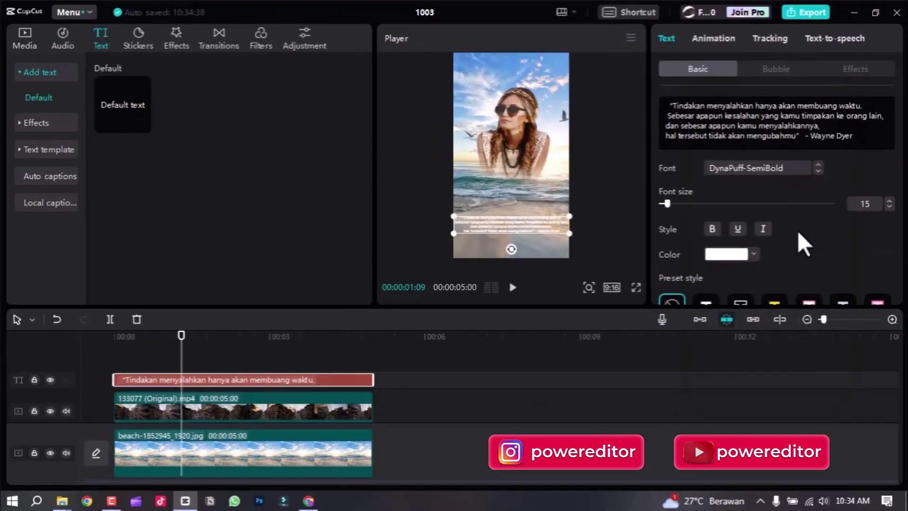
key("ctrl+shift+f")
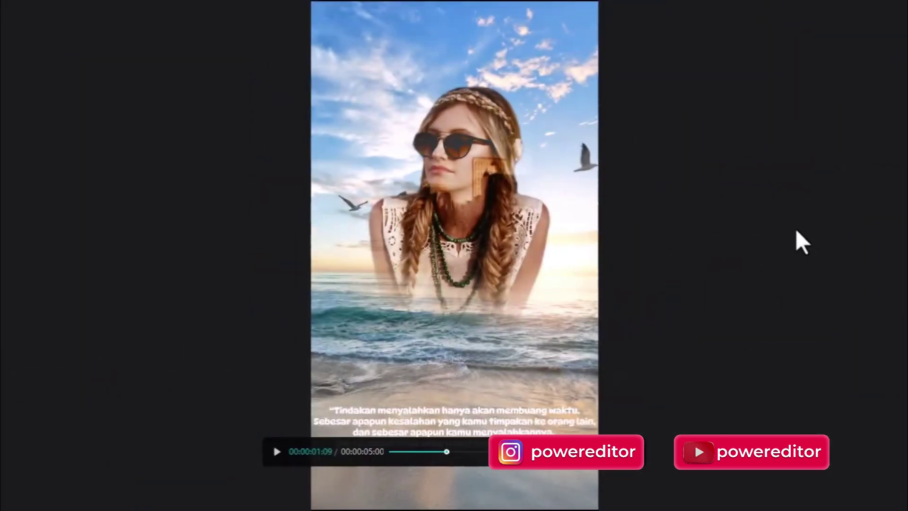
key("Escape")
Shrink the quote to leave side margins and shift the beach image left while keeping the frame filled
left_click_drag(569, 232, 526, 223)
left_click(603, 214)
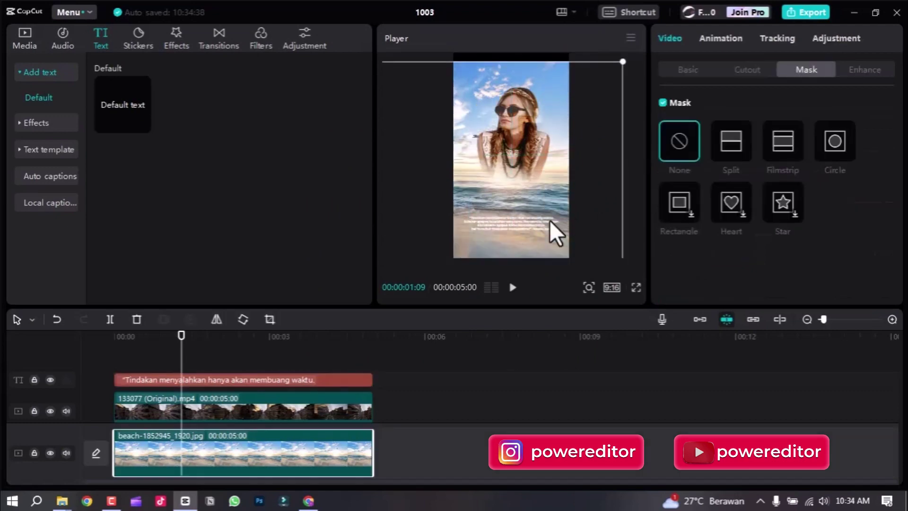
left_click_drag(569, 209, 577, 211)
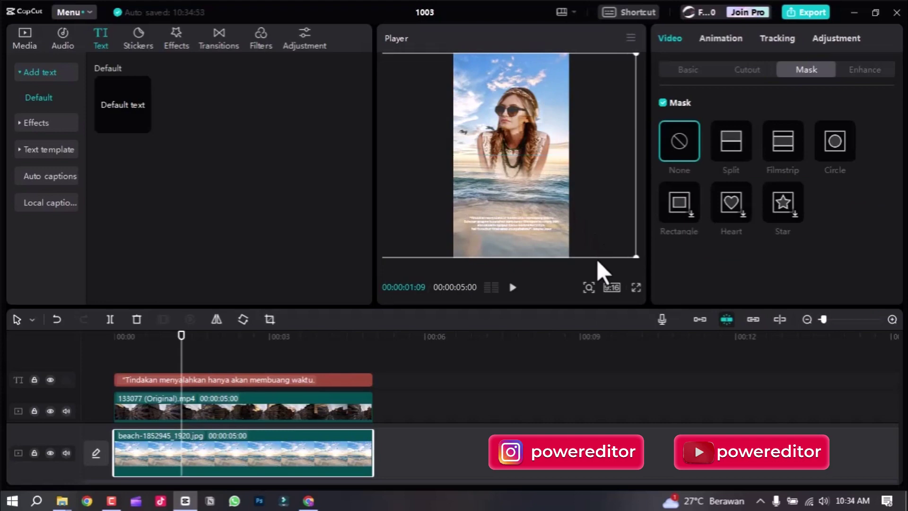
left_click(534, 364)
left_click(527, 223)
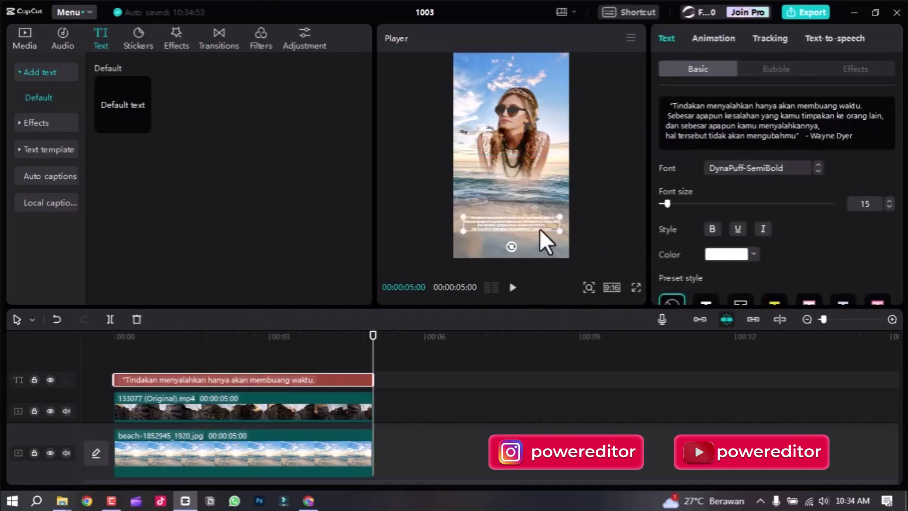
key("ctrl+shift+f")
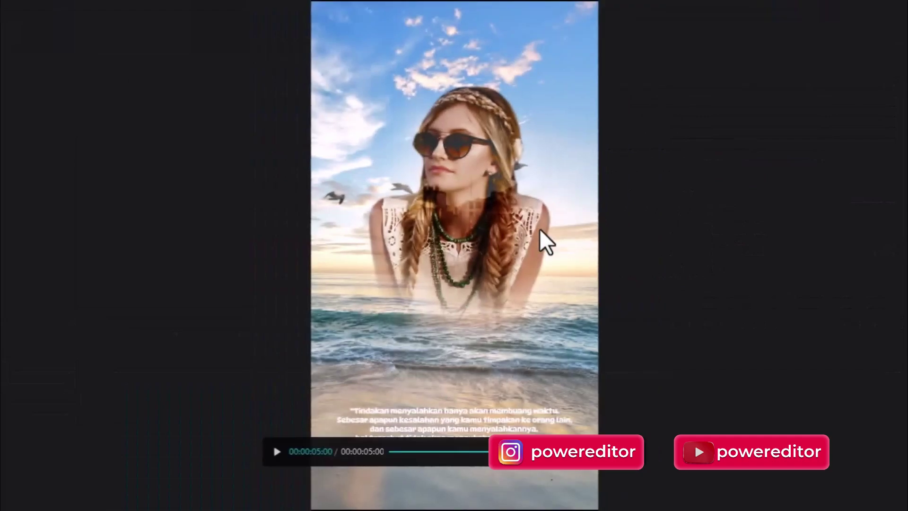
key("Escape")
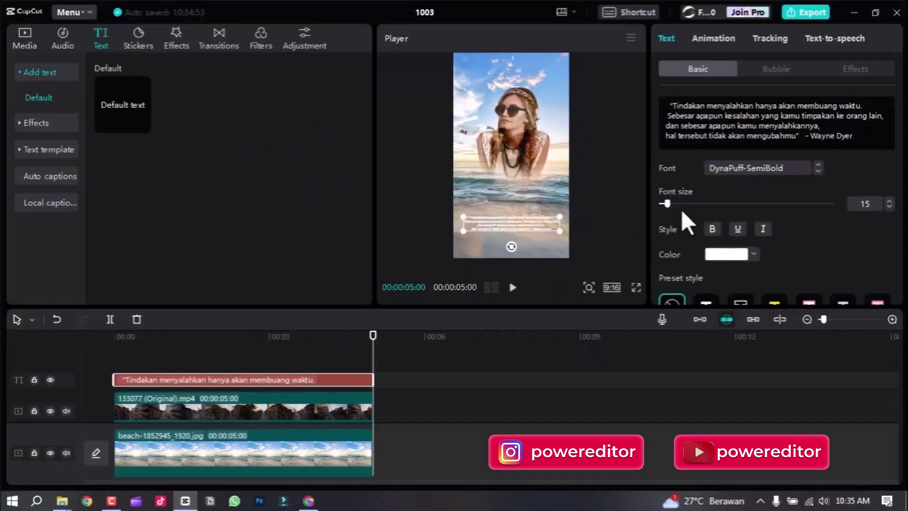
Try orange FB8E0A as the quote's text colour
left_click(713, 256)
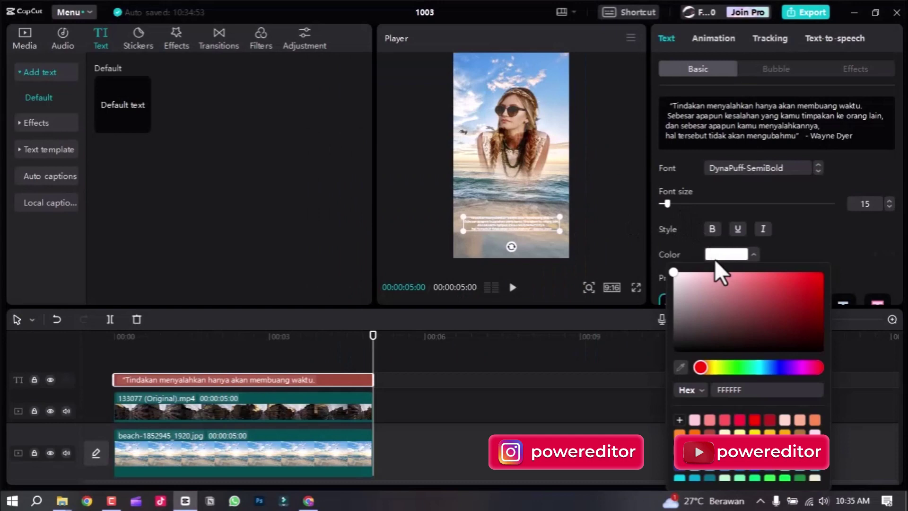
left_click(879, 248)
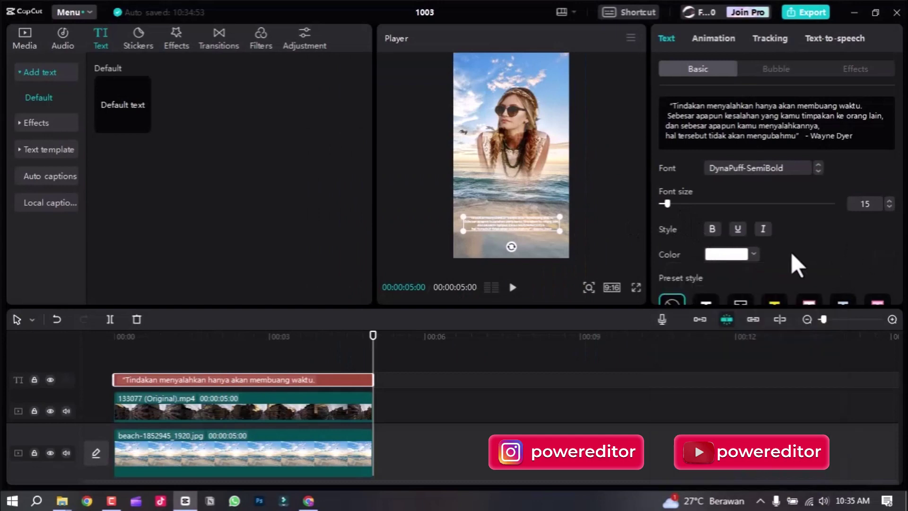
left_click(725, 253)
left_click(711, 367)
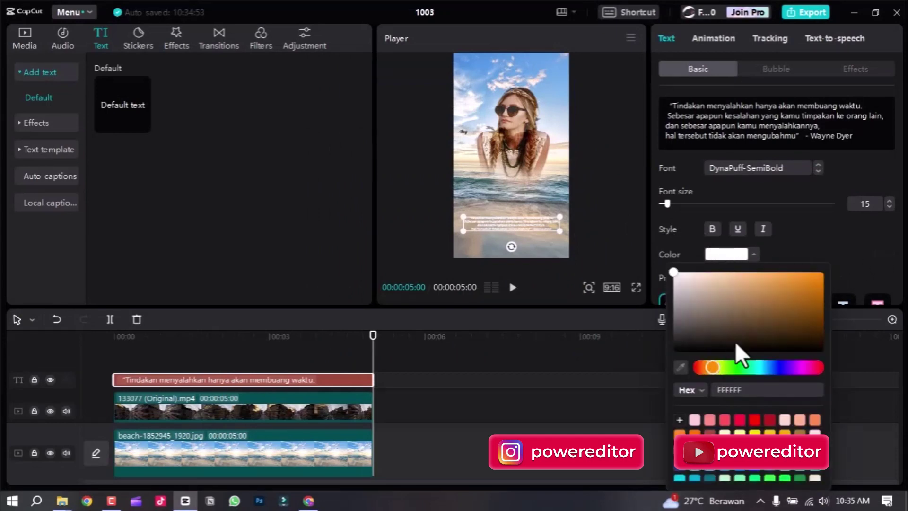
left_click(818, 274)
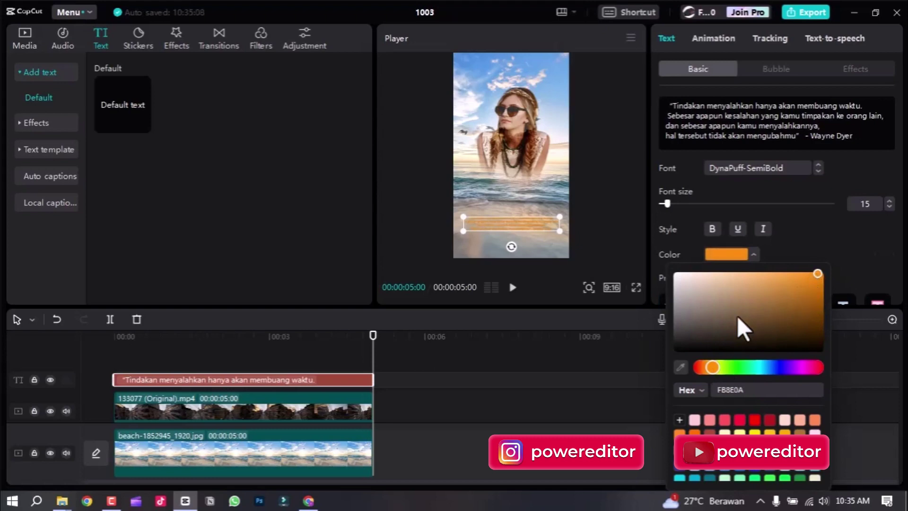
Set the quote's text colour to black and play the video in a full-screen preview
left_click(724, 307)
left_click_drag(685, 336, 654, 350)
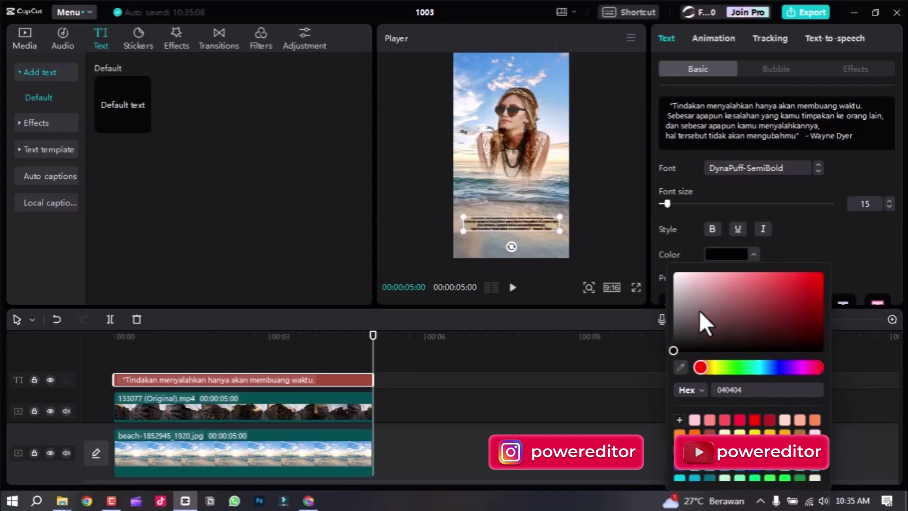
left_click_drag(688, 300, 672, 351)
left_click(845, 256)
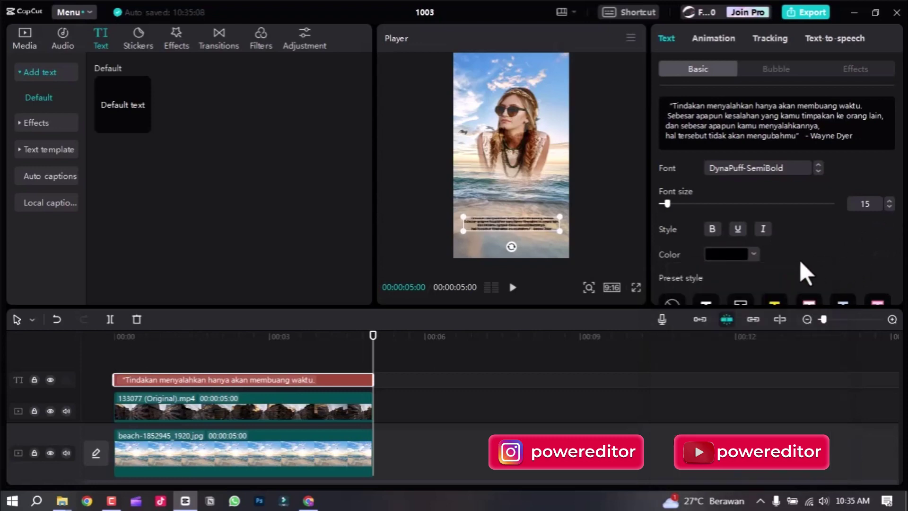
key("ctrl+shift+f")
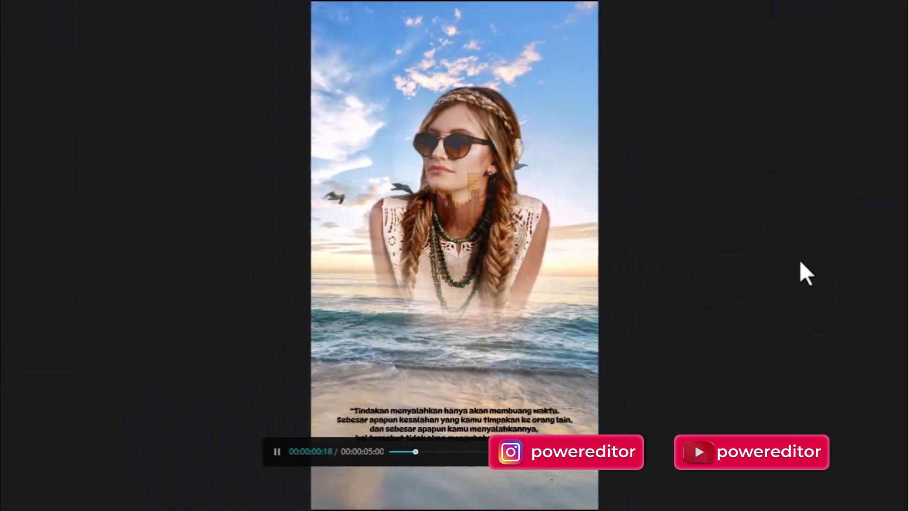
key("space")
key("Escape")
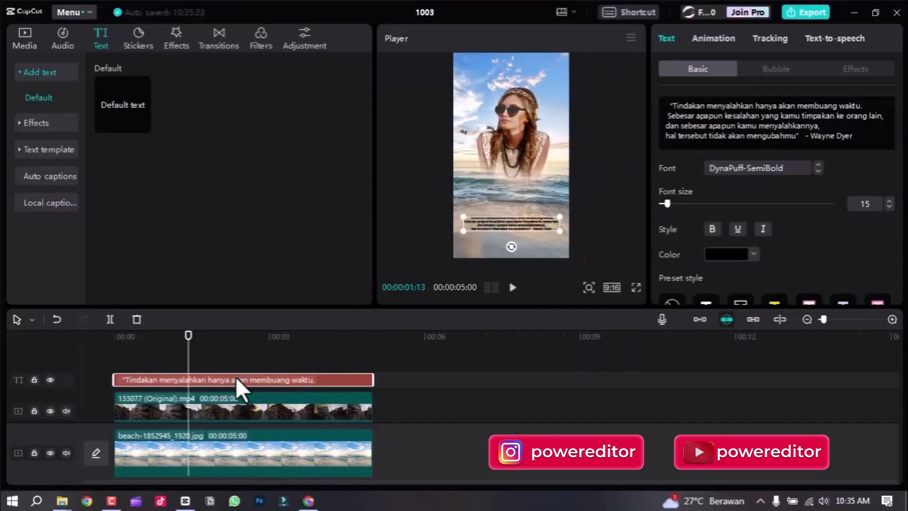
Put the "- Wayne Dyer" attribution on its own line below the quote and check it in a full-screen preview
left_click(563, 234)
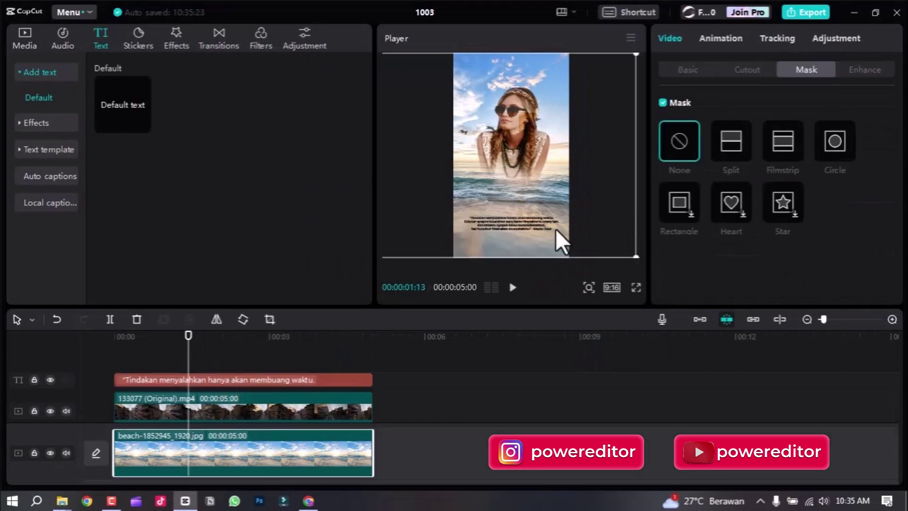
left_click(520, 223)
left_click(246, 342)
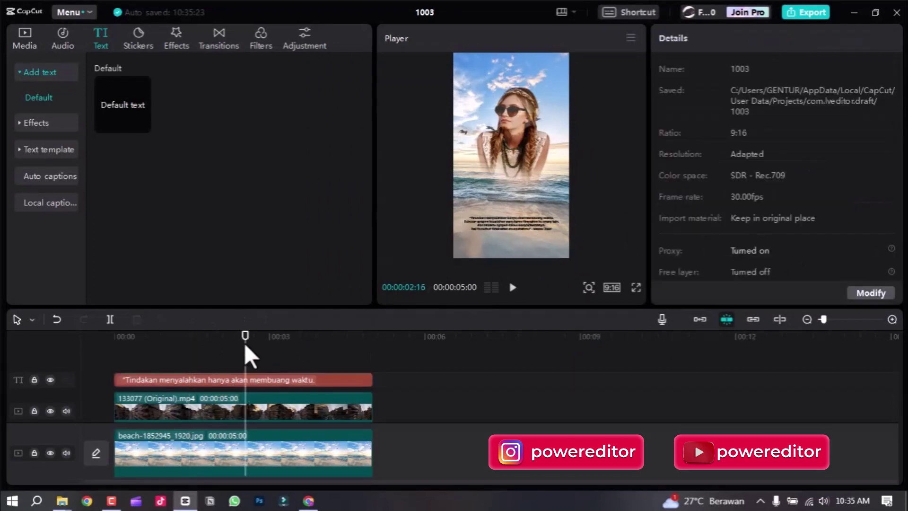
left_click(280, 379)
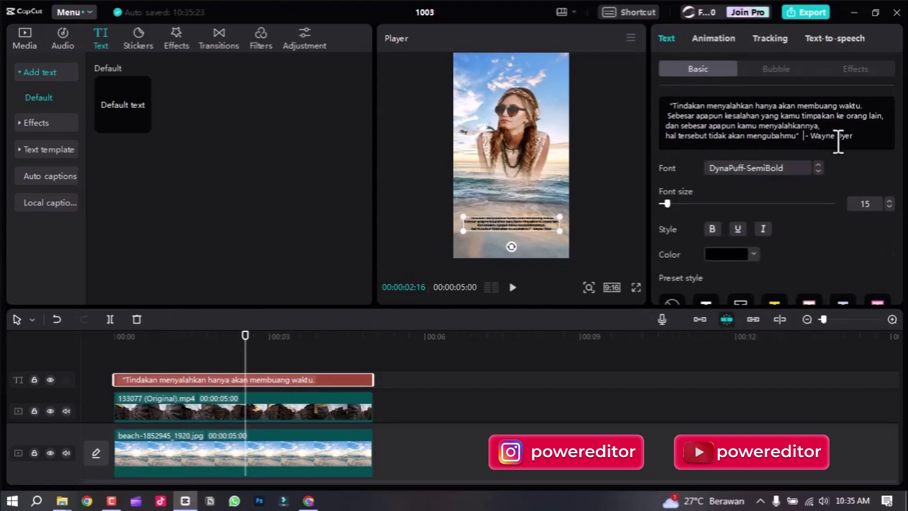
left_click(805, 135)
key("Return")
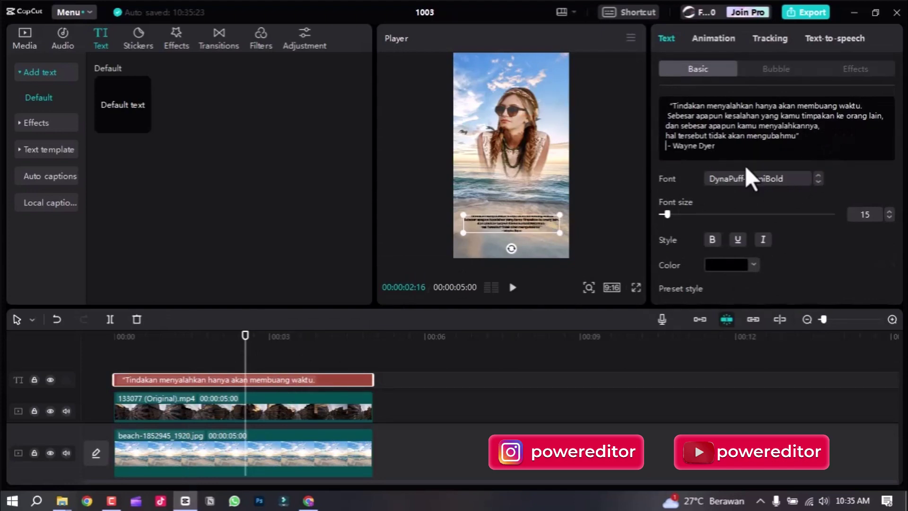
left_click(569, 233)
key("ctrl+shift+f")
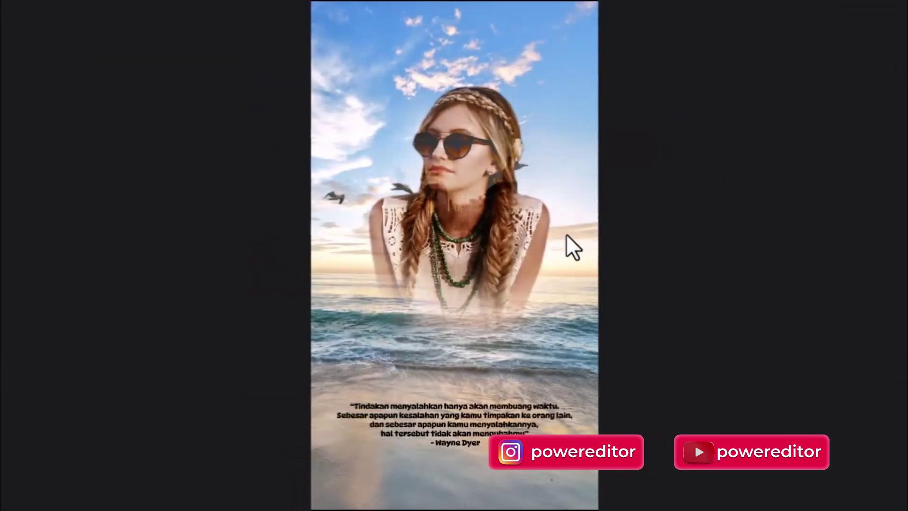
key("Escape")
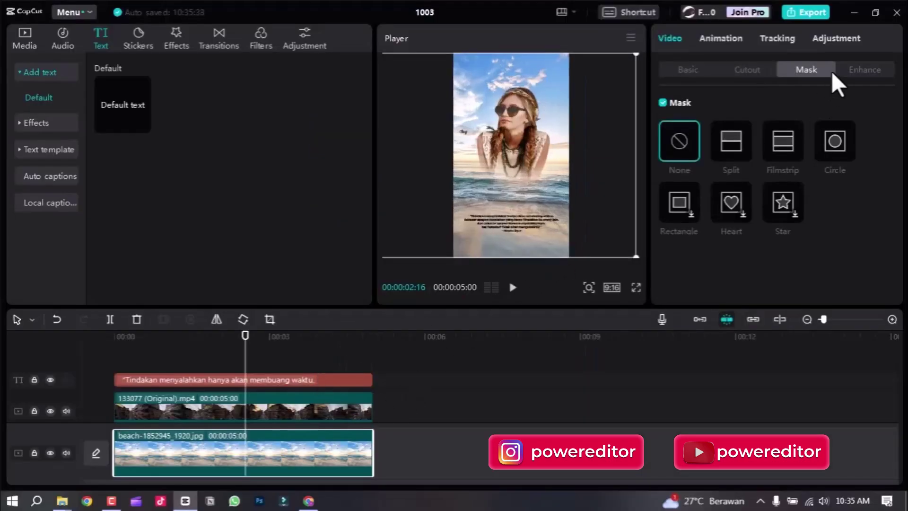
Apply the Jiggly loop animation to the quote text
left_click(334, 377)
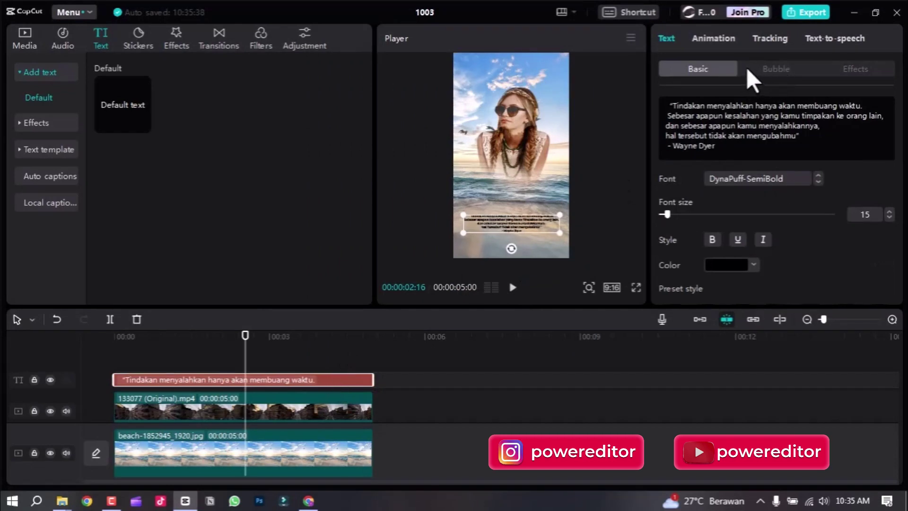
left_click(723, 40)
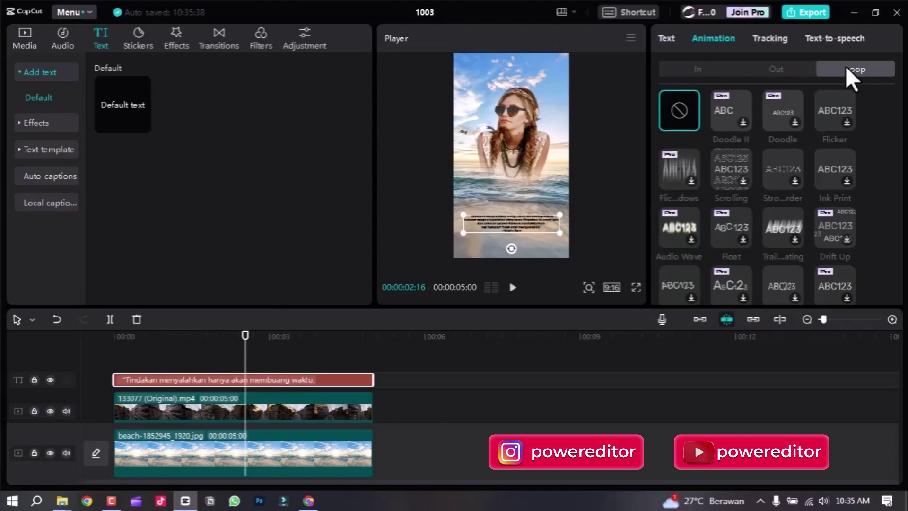
scroll(799, 168, "down", 5)
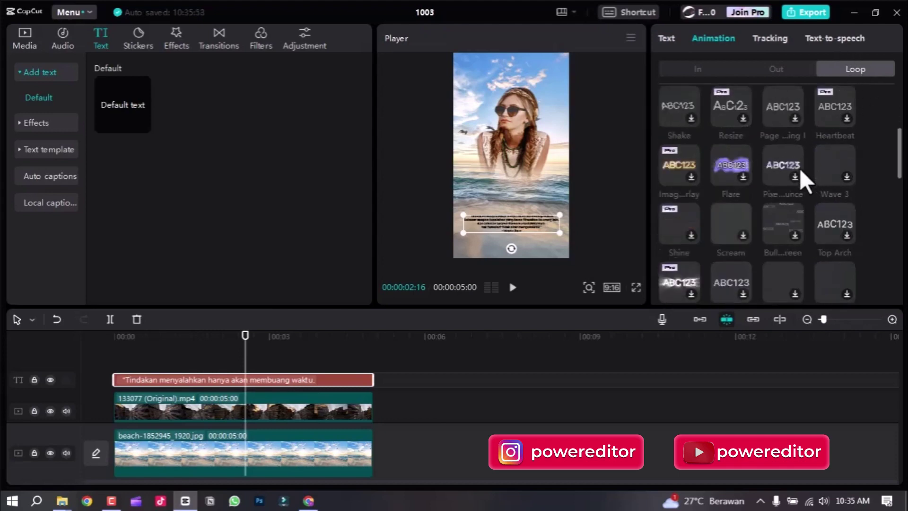
scroll(798, 168, "down", 4)
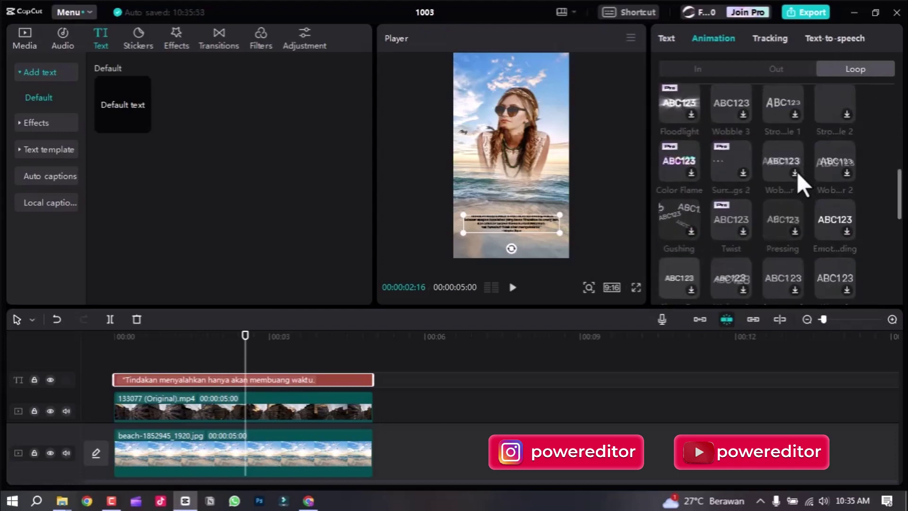
scroll(792, 181, "down", 1)
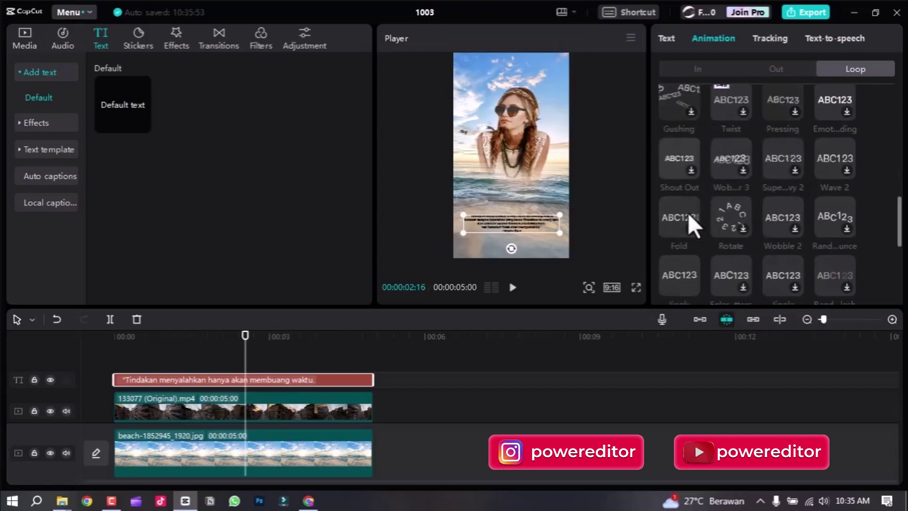
scroll(688, 213, "down", 1)
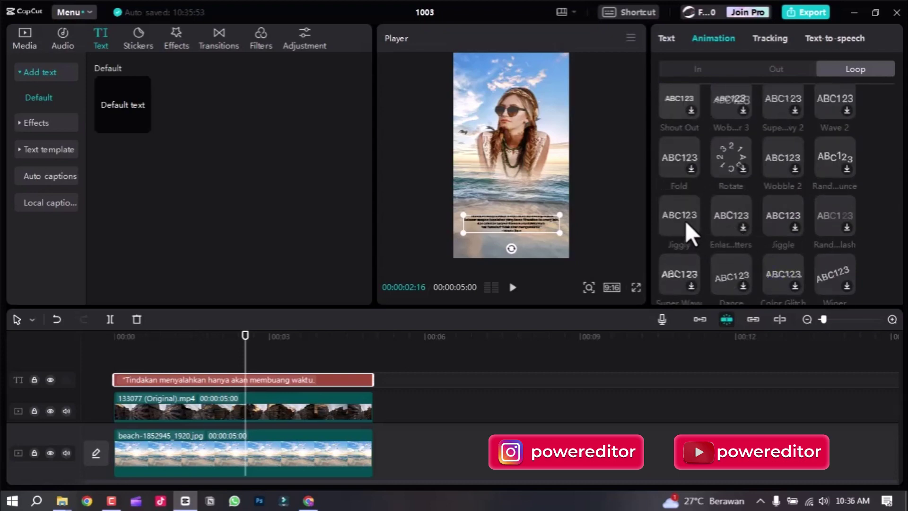
left_click(685, 220)
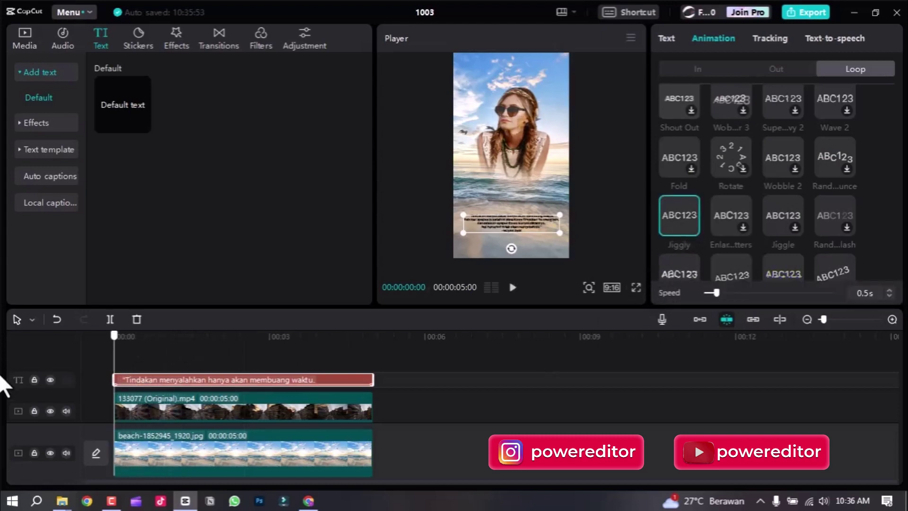
Play the composition in a full-screen preview to check the quote's loop animation
key("ctrl+shift+f")
key("space")
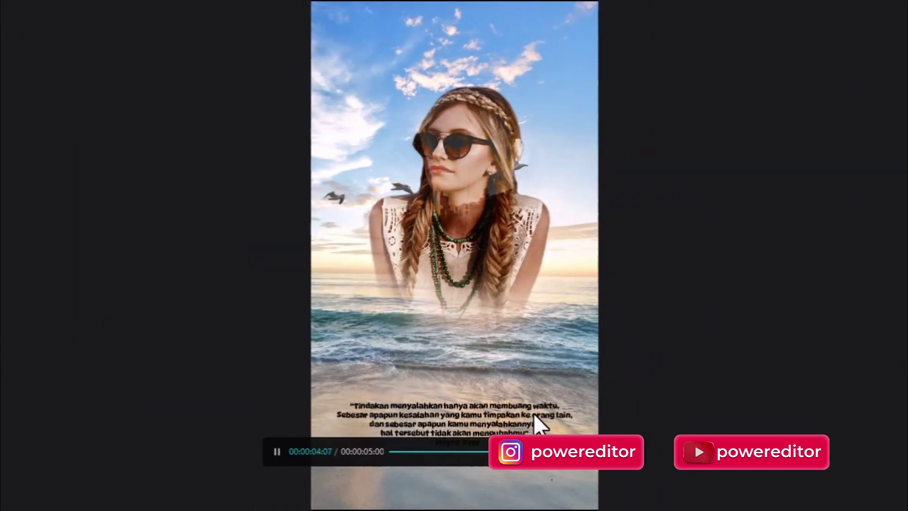
key("Escape")
left_click(472, 394)
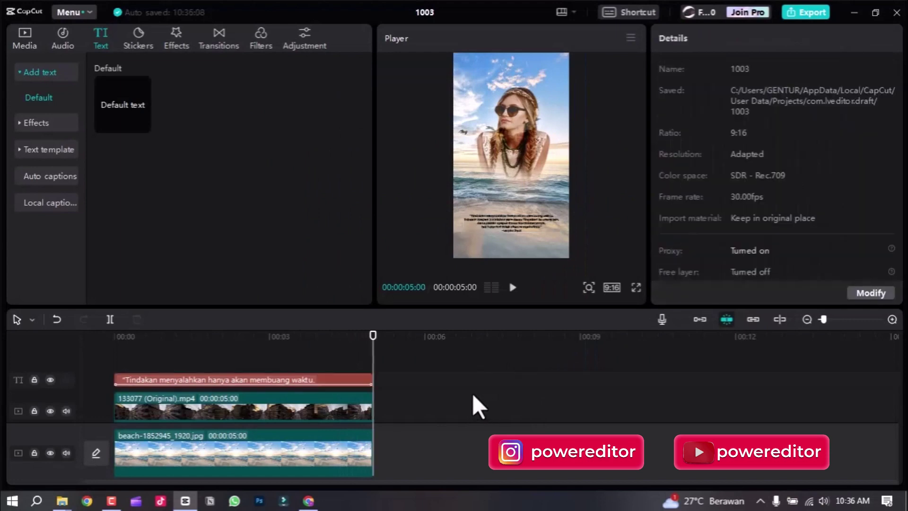
Darken the beach image slightly by pulling the middle of its Brightness (Luma) curve down at about 2.5 seconds
left_click_drag(373, 348, 240, 355)
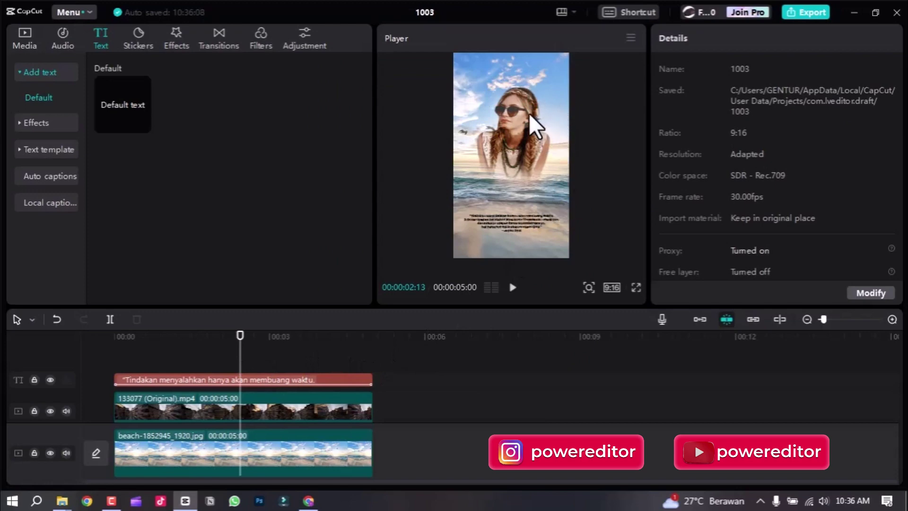
scroll(314, 376, "down", 3)
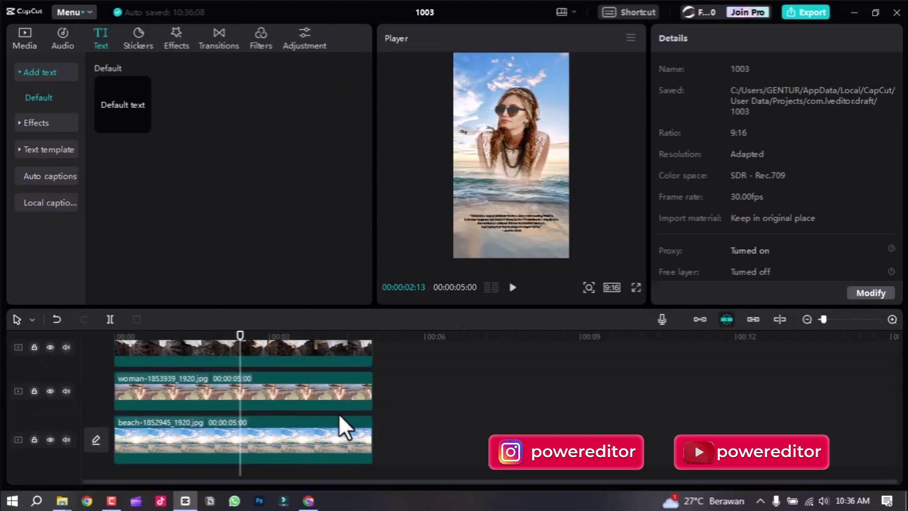
left_click(335, 390)
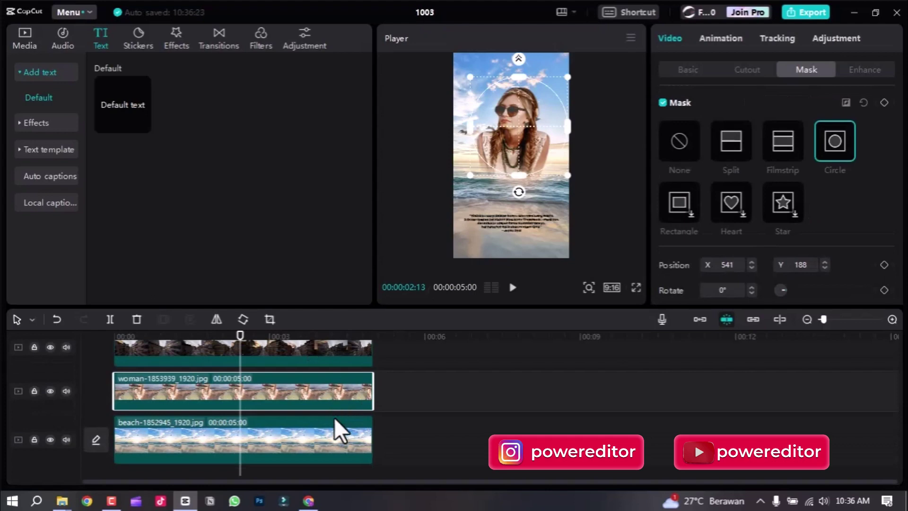
left_click(326, 433)
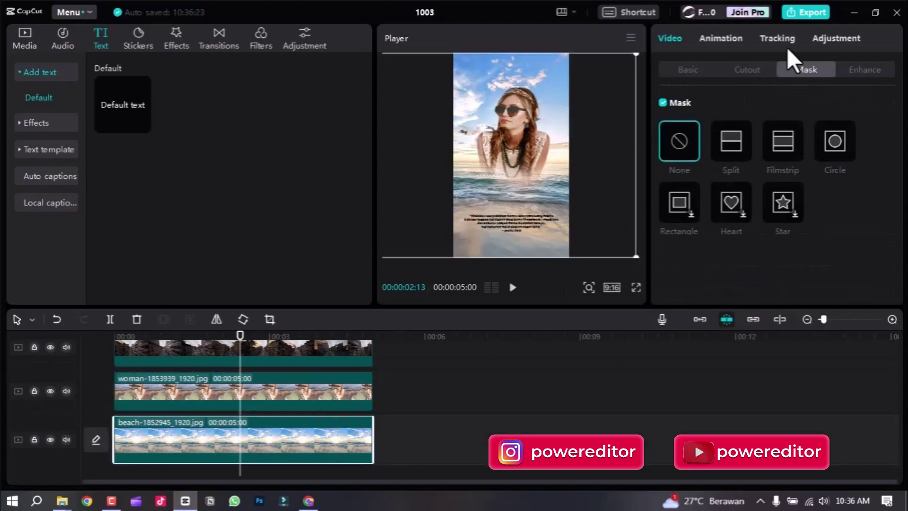
left_click(847, 40)
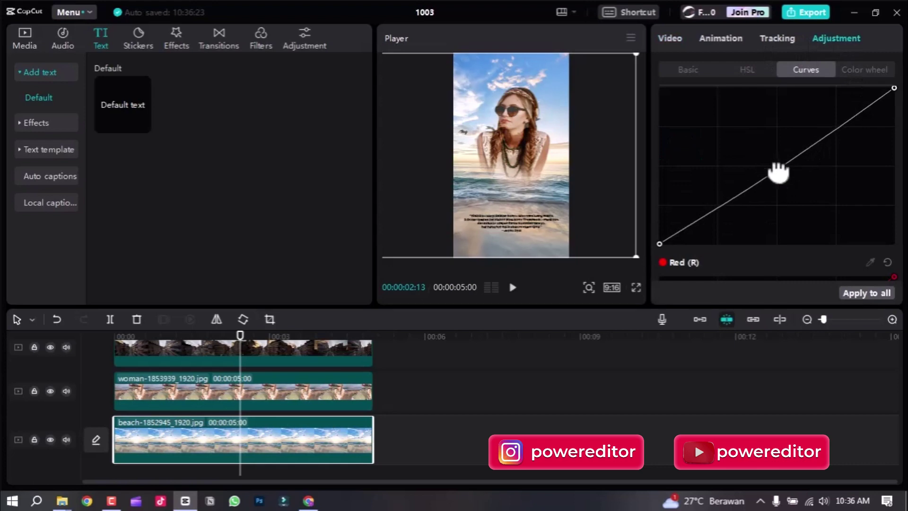
left_click_drag(781, 176, 786, 185)
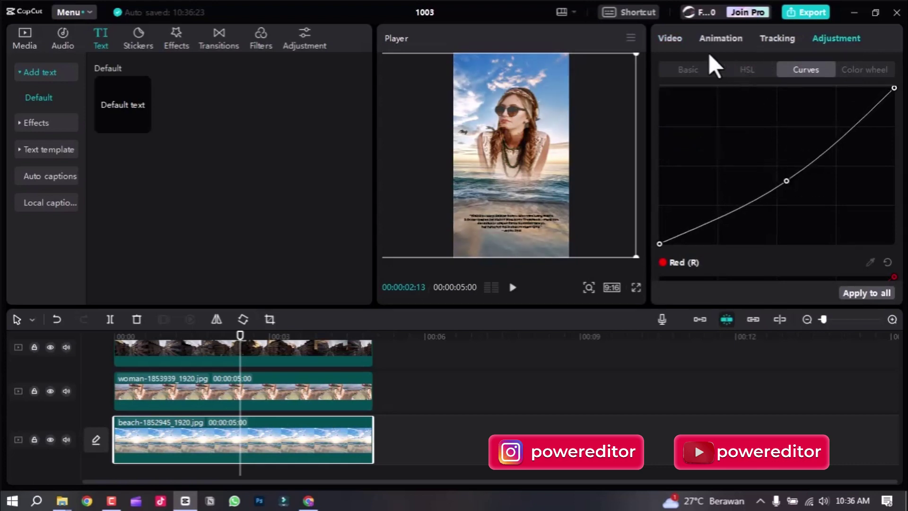
left_click(675, 38)
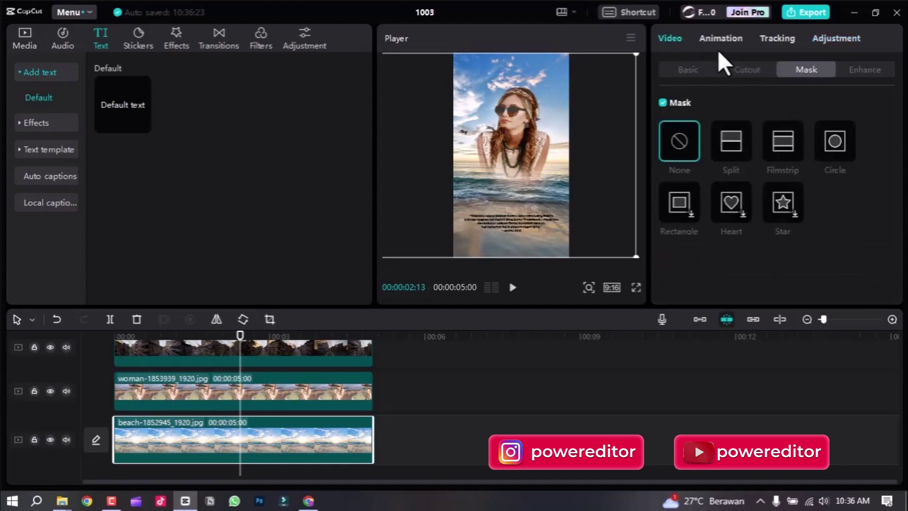
left_click(829, 43)
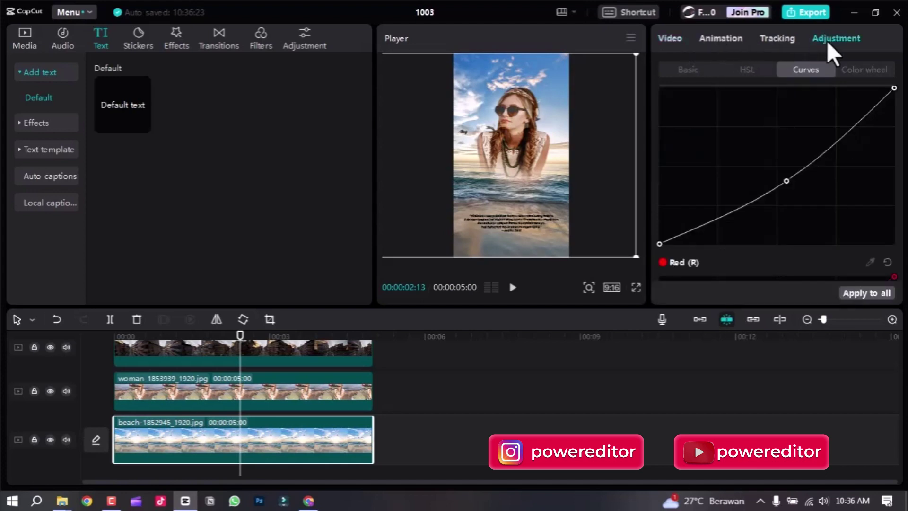
left_click(867, 69)
scroll(820, 121, "down", 4)
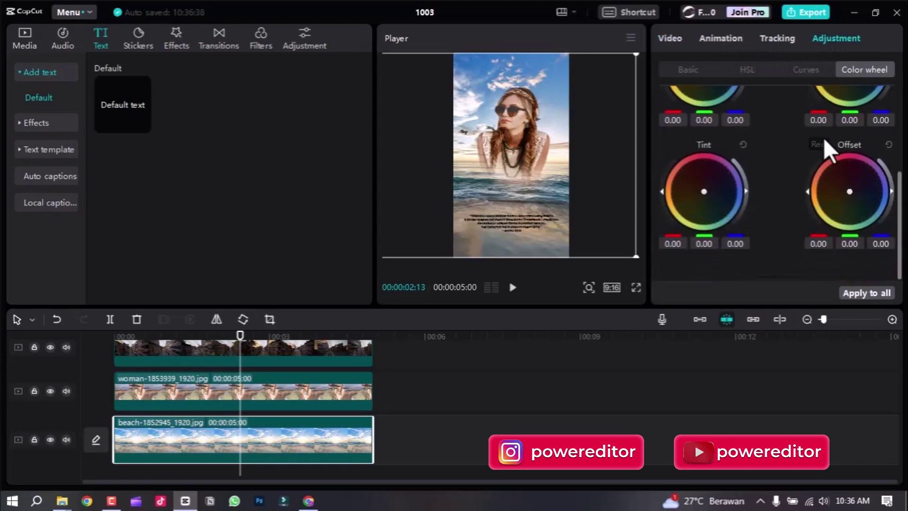
scroll(825, 137, "up", 4)
left_click(696, 69)
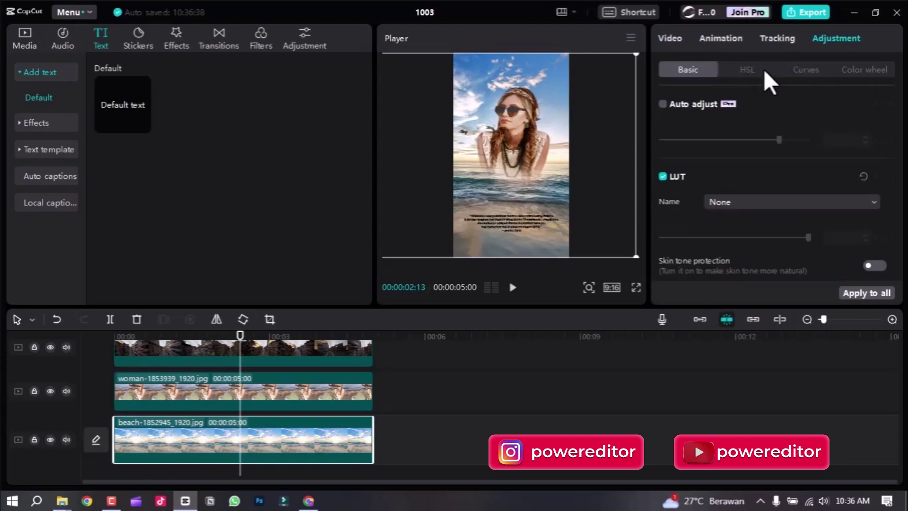
left_click(803, 68)
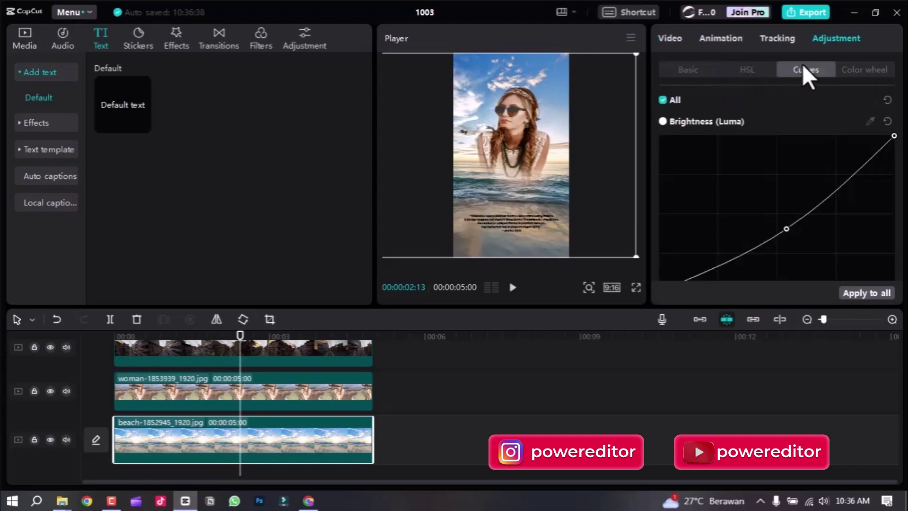
left_click(722, 38)
left_click(668, 38)
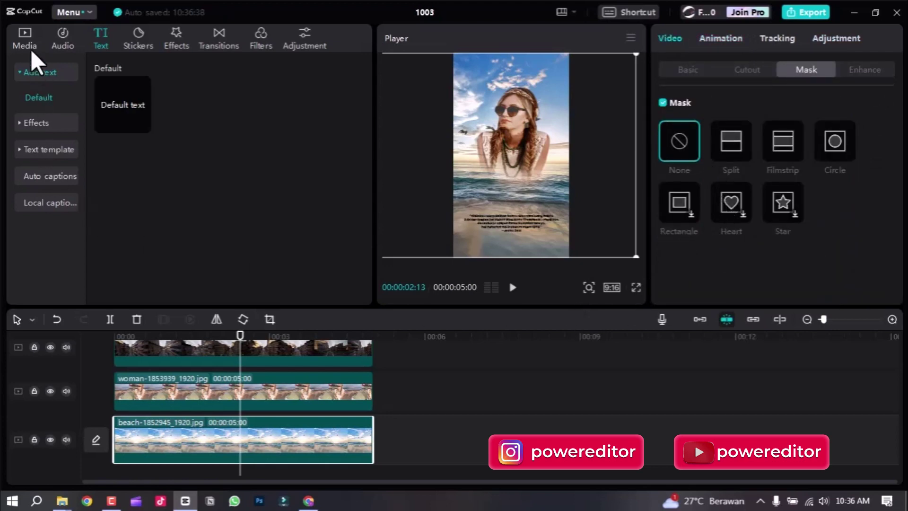
Add the imported song "Guess I'll Never Know - TrackTribe.mp3" as an audio track below the beach image, starting at 00:00
left_click(26, 36)
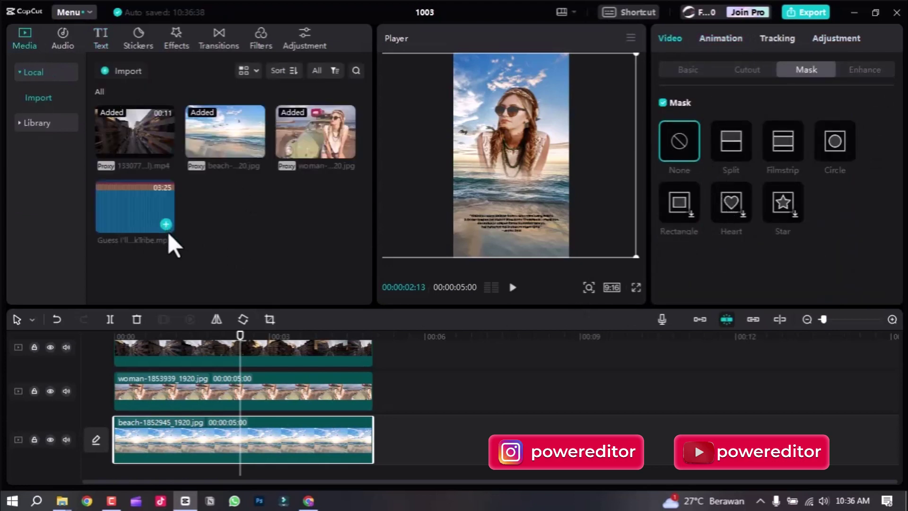
left_click_drag(138, 213, 106, 467)
scroll(332, 440, "down", 1)
scroll(407, 449, "down", 2)
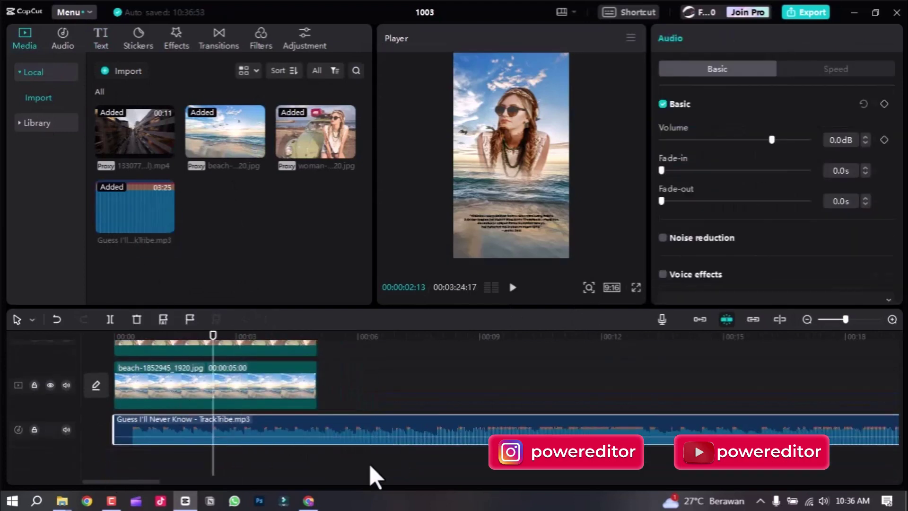
scroll(284, 454, "down", 2)
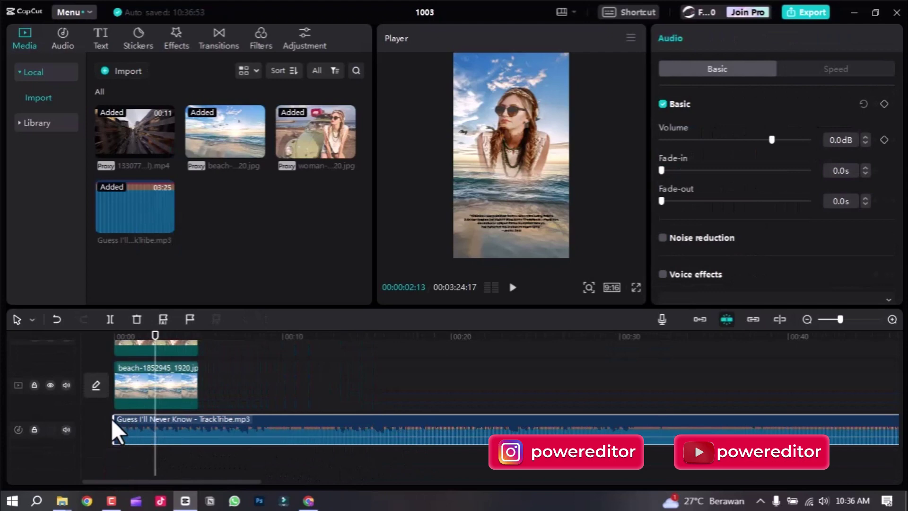
Trim about the first 7.7 seconds off the music and play it from its new start
left_click_drag(121, 418, 245, 422)
left_click(245, 336)
key("space")
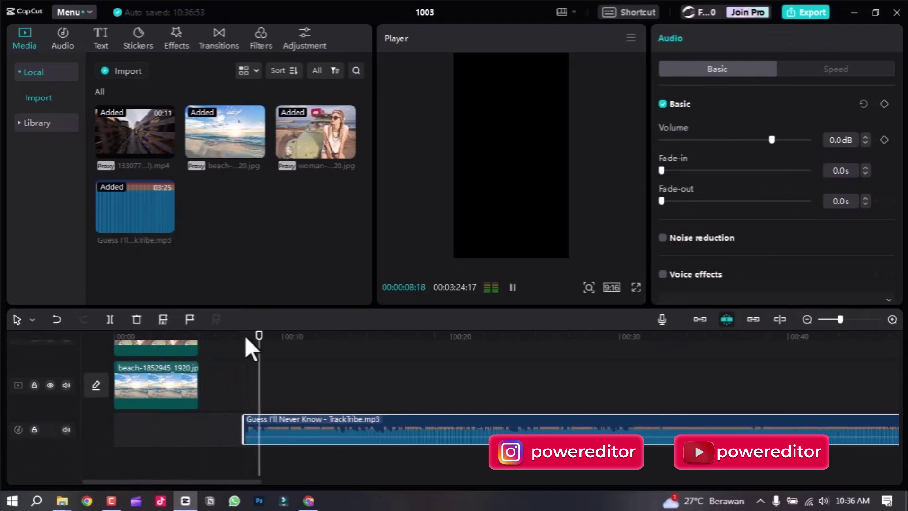
key("space")
Play several passages within the music's first half minute to find a suitable starting point
left_click(379, 335)
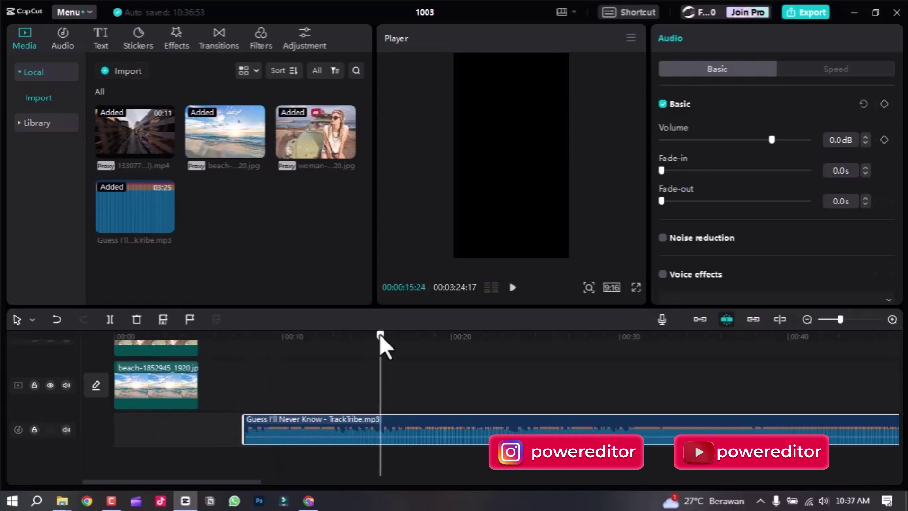
key("space")
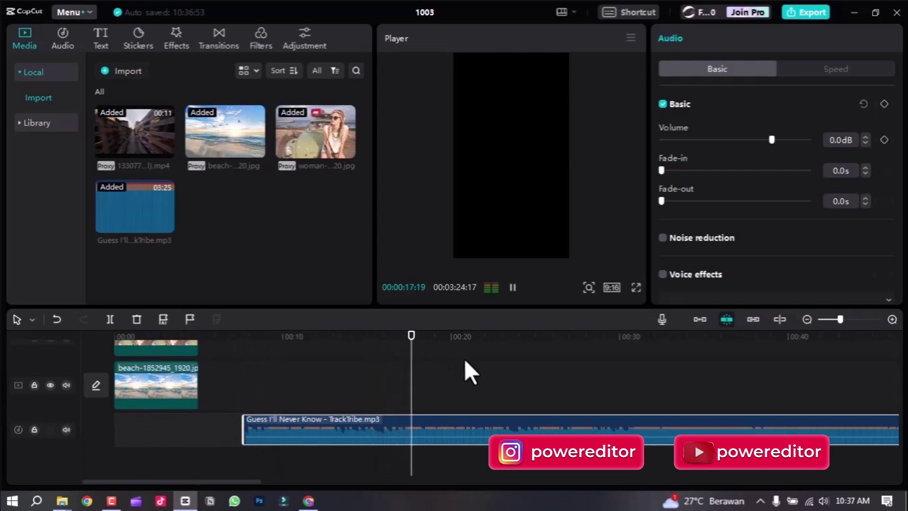
scroll(467, 373, "down", 1)
key("space")
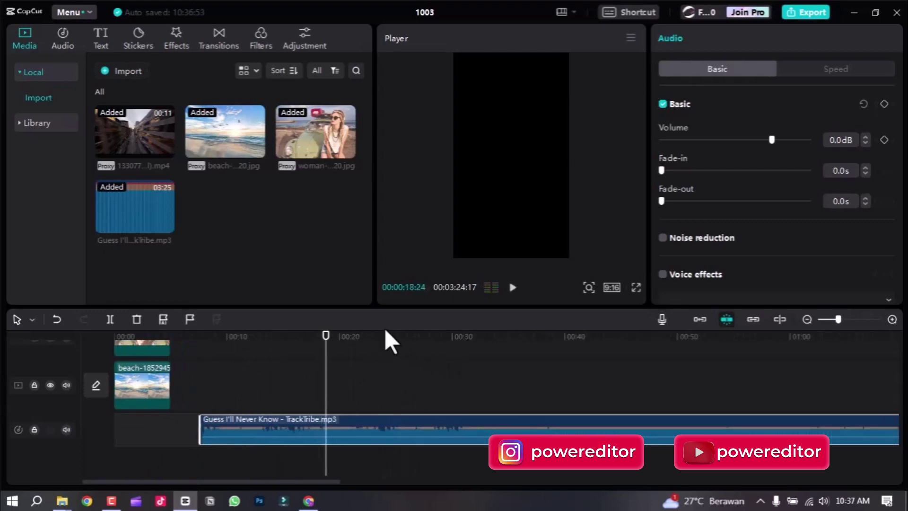
left_click(384, 332)
key("space")
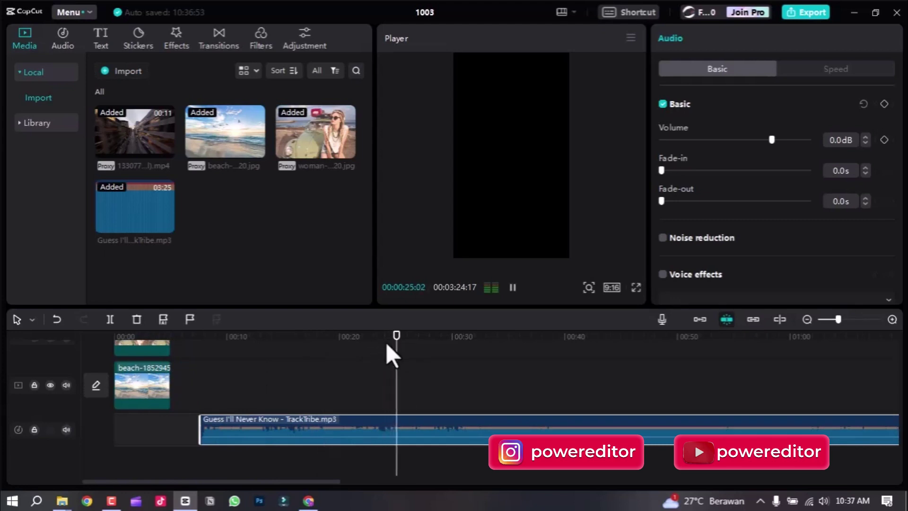
left_click(288, 334)
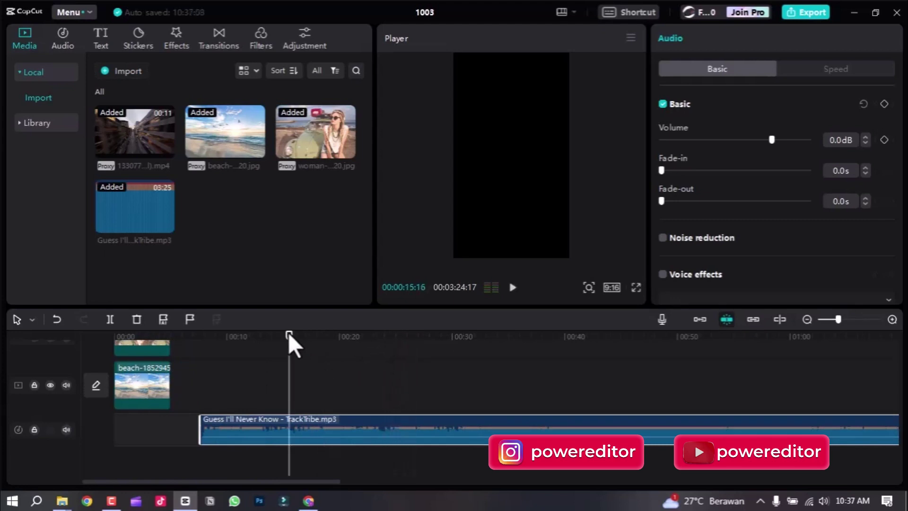
scroll(349, 383, "down", 2)
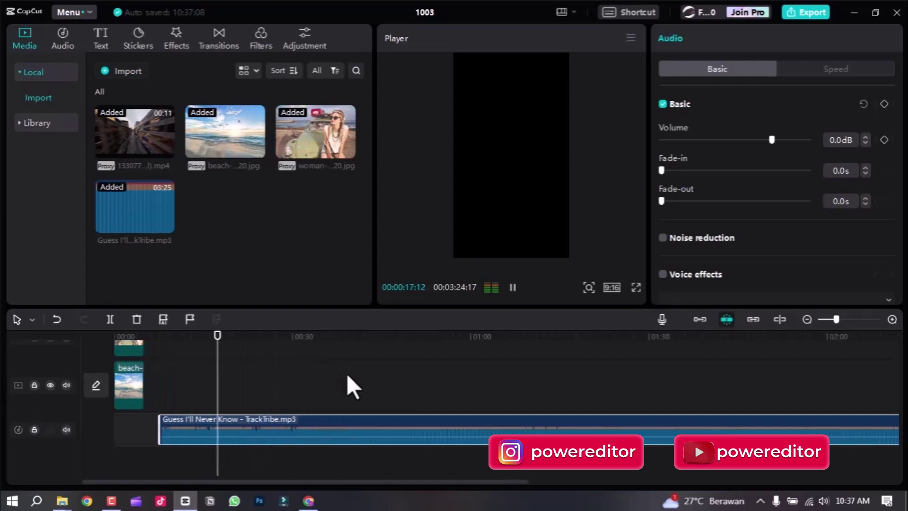
left_click(291, 335)
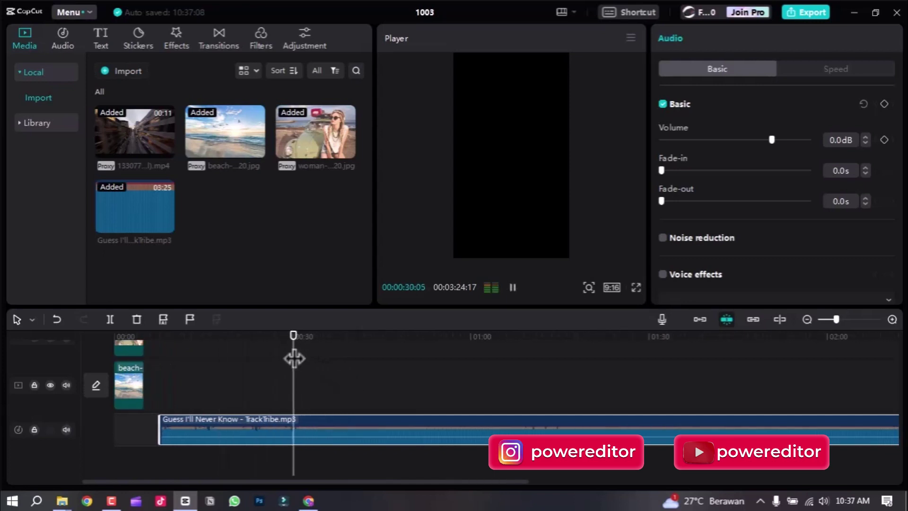
key("space")
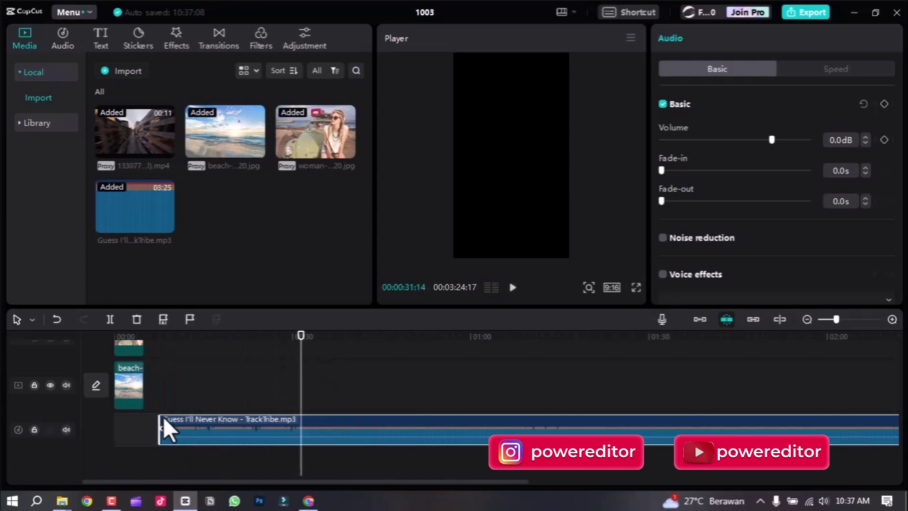
Trim about the first 30 seconds off the music and align its new start with the beginning of the timeline
left_click_drag(161, 419, 122, 424)
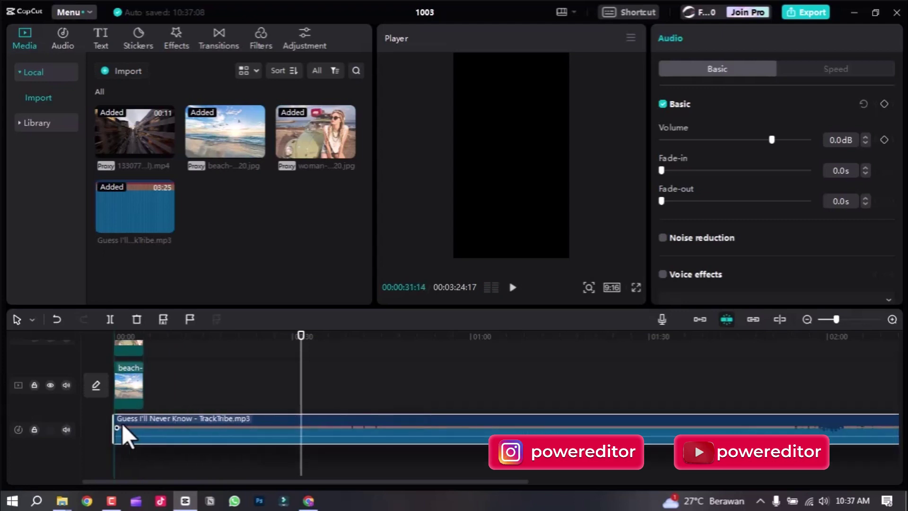
left_click(136, 336)
left_click(104, 338)
scroll(131, 391, "up", 6)
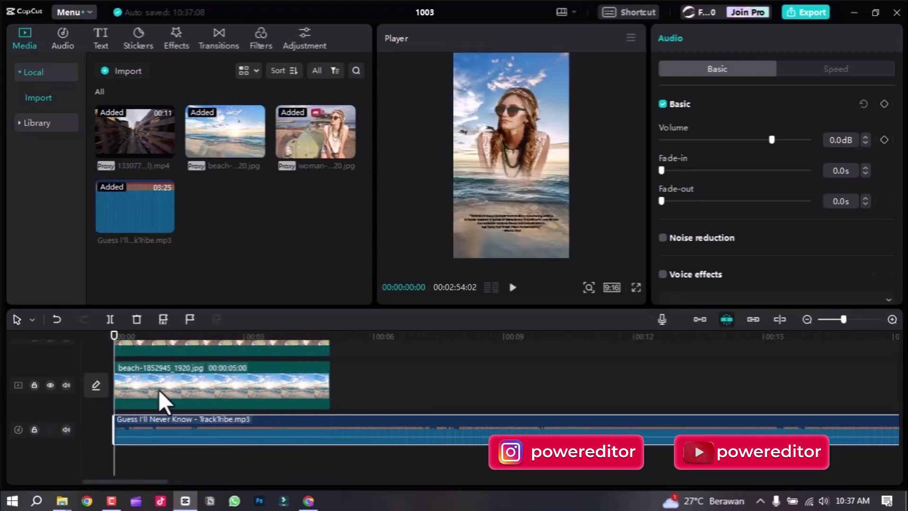
Cut the music at the beach image's end, 5 seconds in, delete the remainder and play the video full screen
scroll(162, 388, "up", 2)
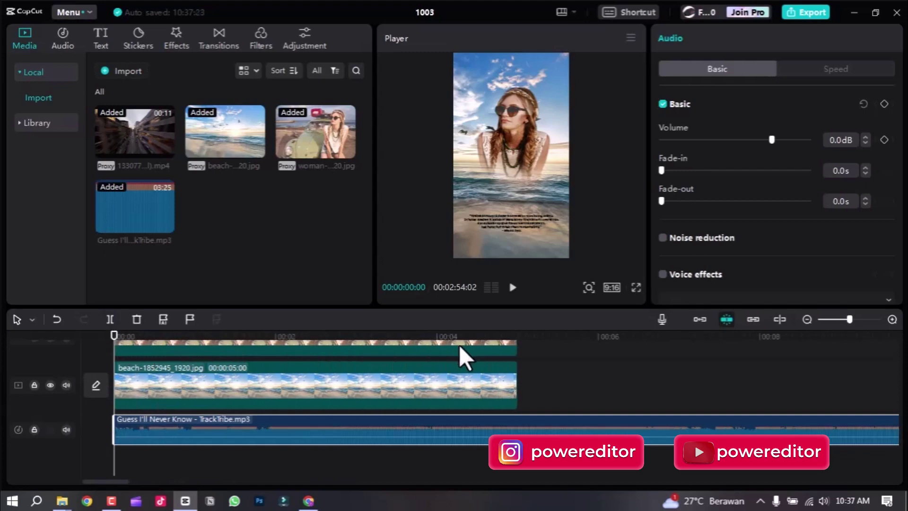
key("b")
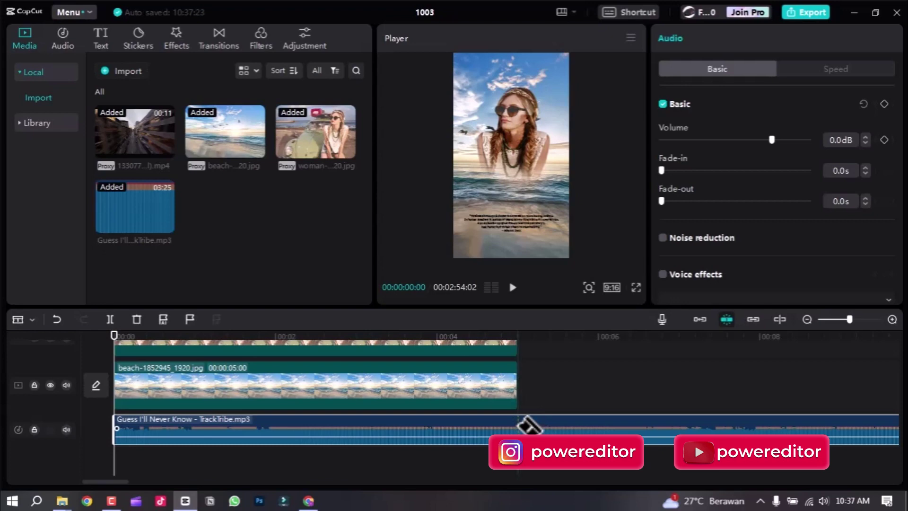
left_click(516, 426)
key("a")
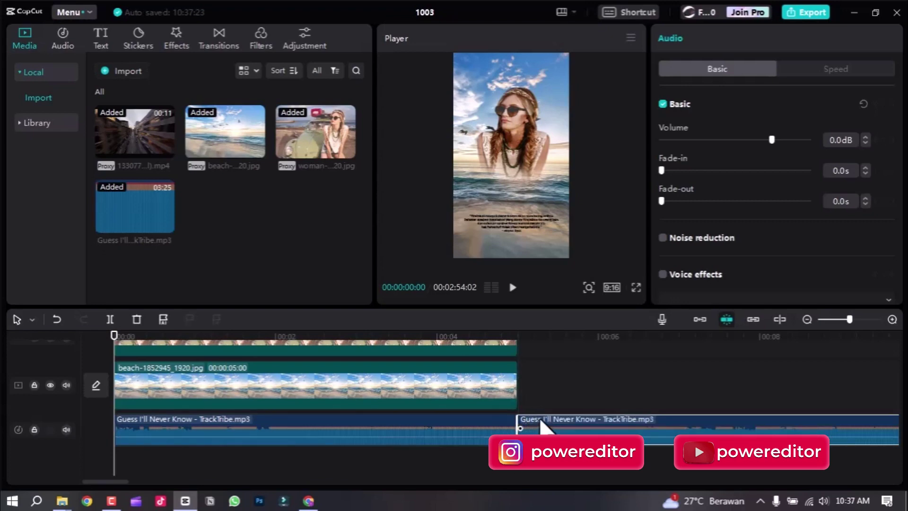
key("Delete")
scroll(296, 340, "up", 2)
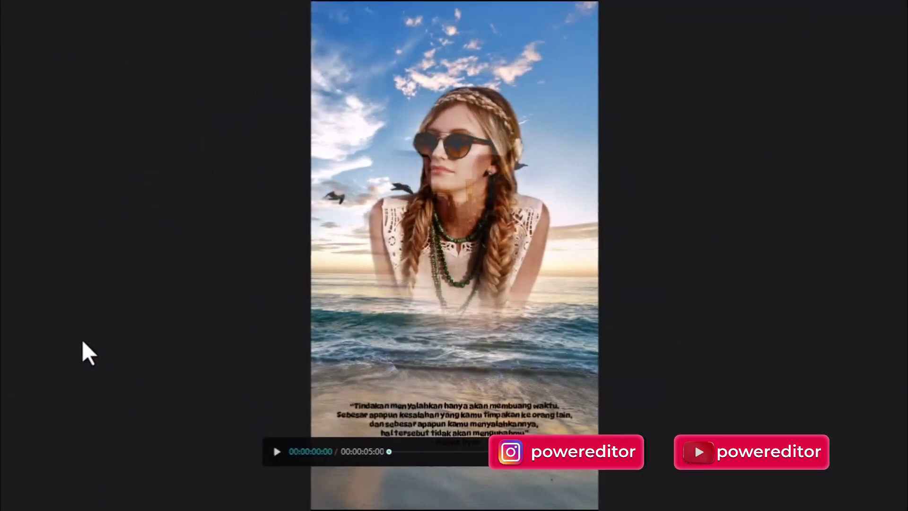
key("space")
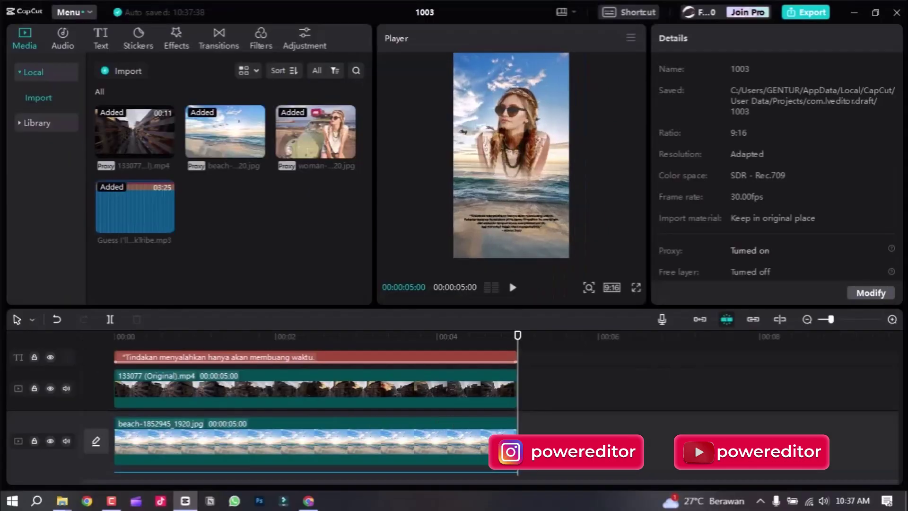
Extend the beach image, the street video and the quote text on the timeline so they all end at 00:00:06:13
key("ctrl+minus")
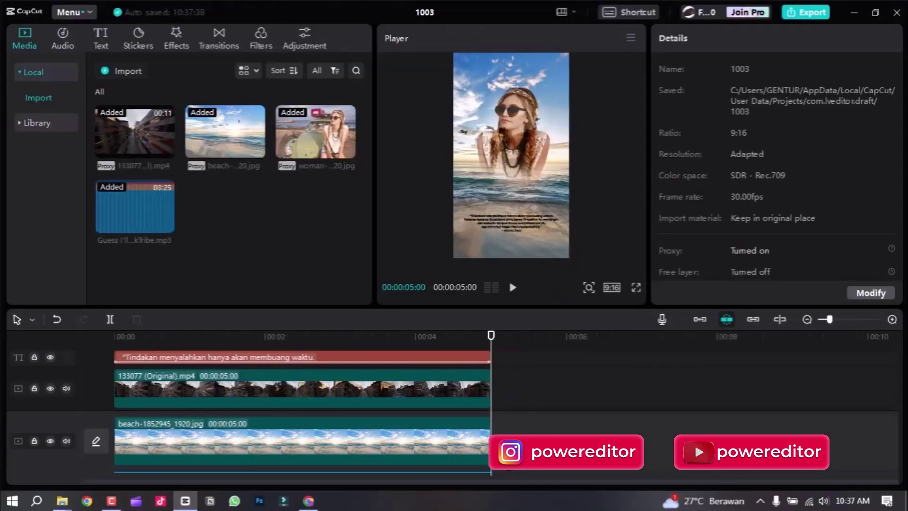
key("ctrl+minus")
left_click(415, 442)
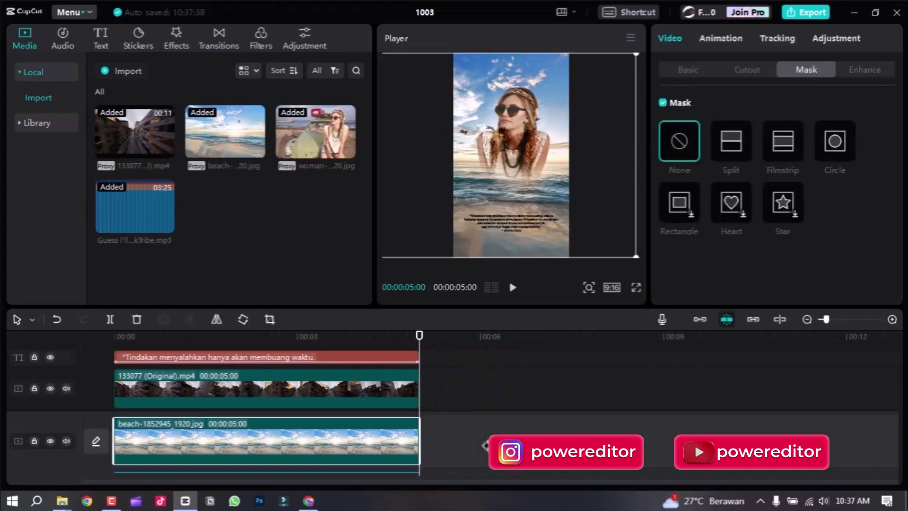
left_click_drag(419, 443, 508, 425)
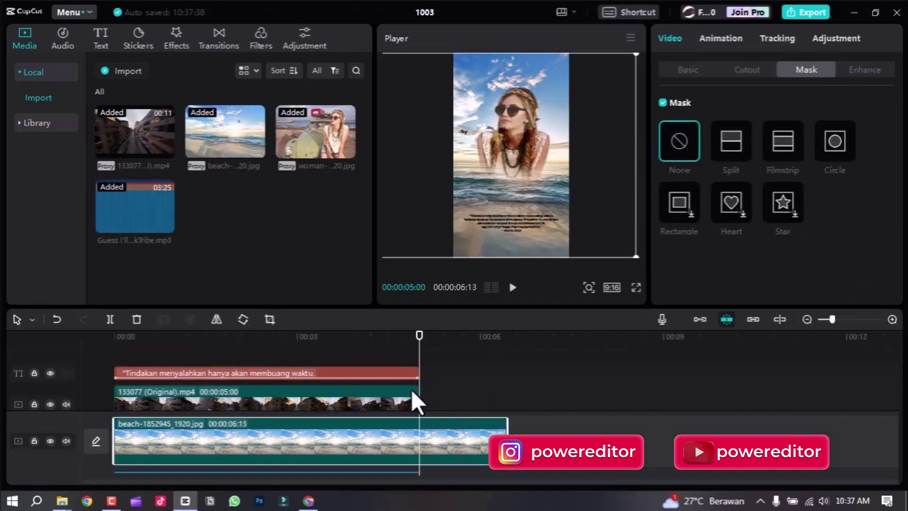
left_click_drag(418, 393, 506, 402)
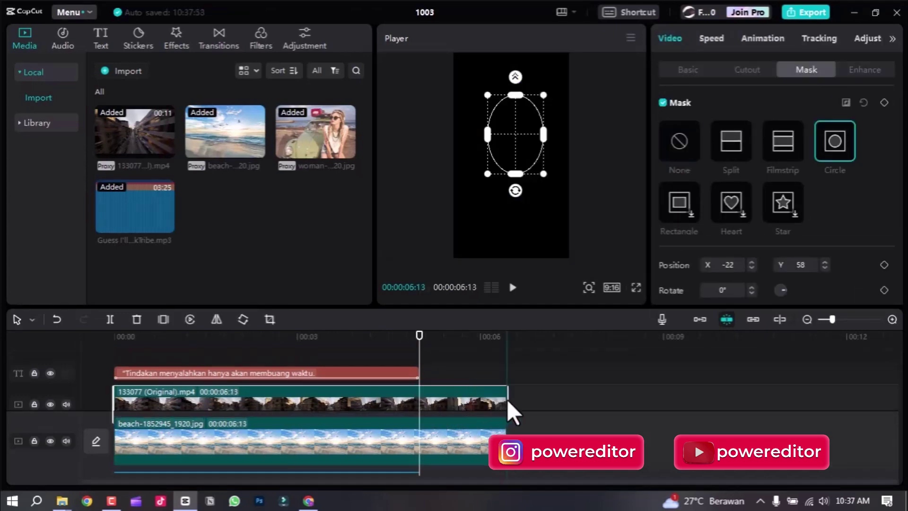
left_click_drag(418, 374, 504, 387)
Extend the woman image and the music to end at 00:00:06:13, level with the other clips
scroll(459, 424, "down", 2)
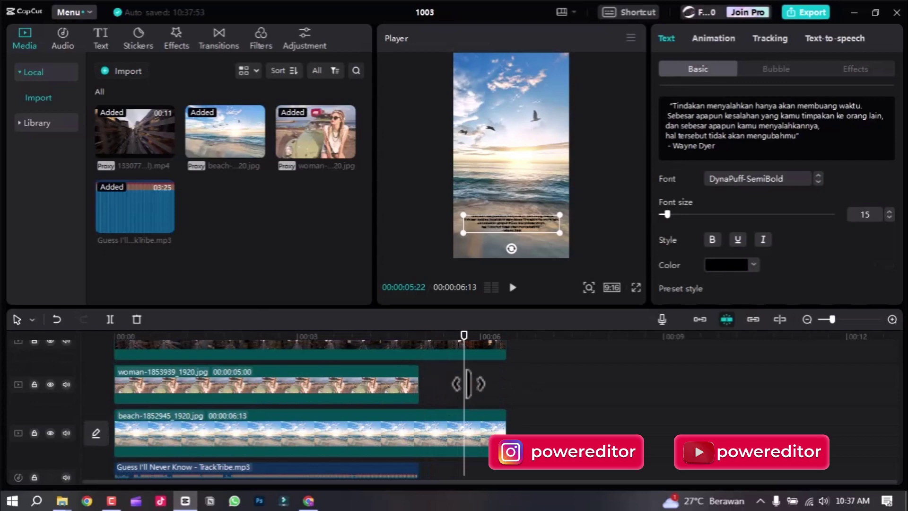
left_click_drag(468, 384, 507, 383)
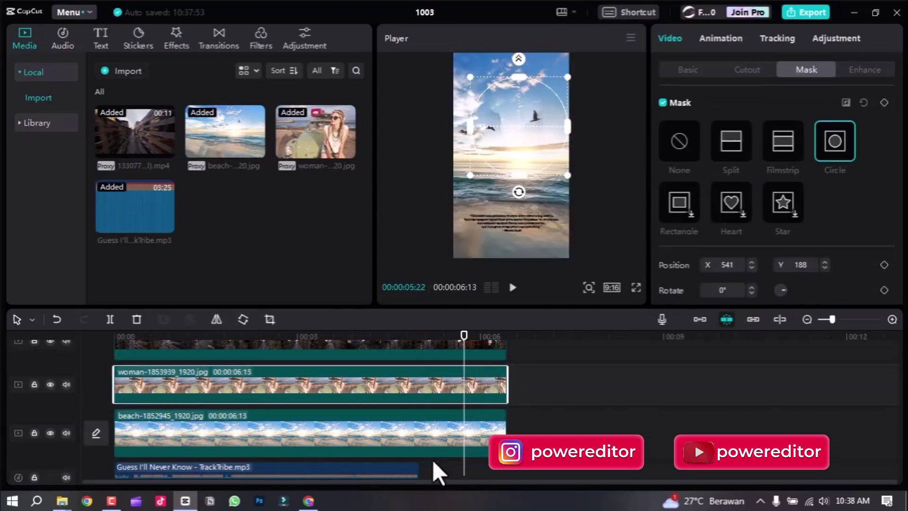
left_click_drag(414, 468, 501, 472)
scroll(490, 426, "up", 3)
left_click(561, 389)
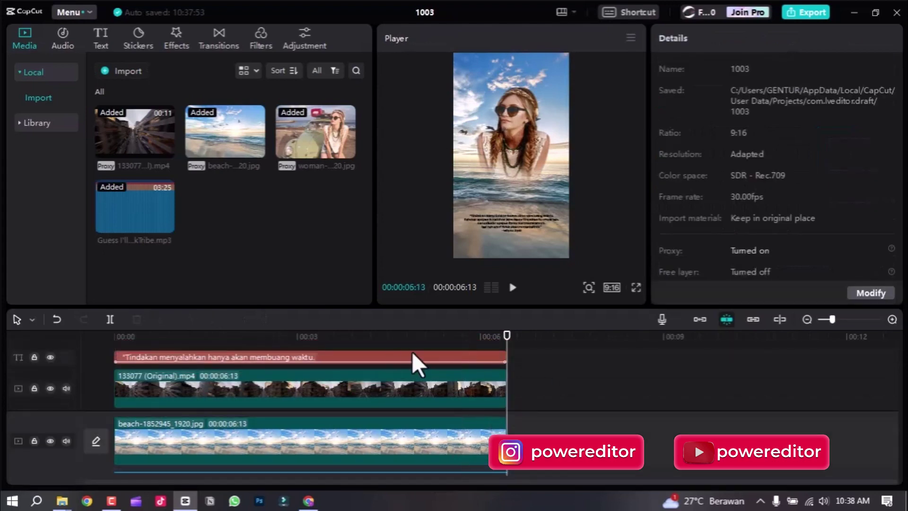
Play the lengthened video full screen from the beginning to review it
left_click_drag(405, 334, 81, 353)
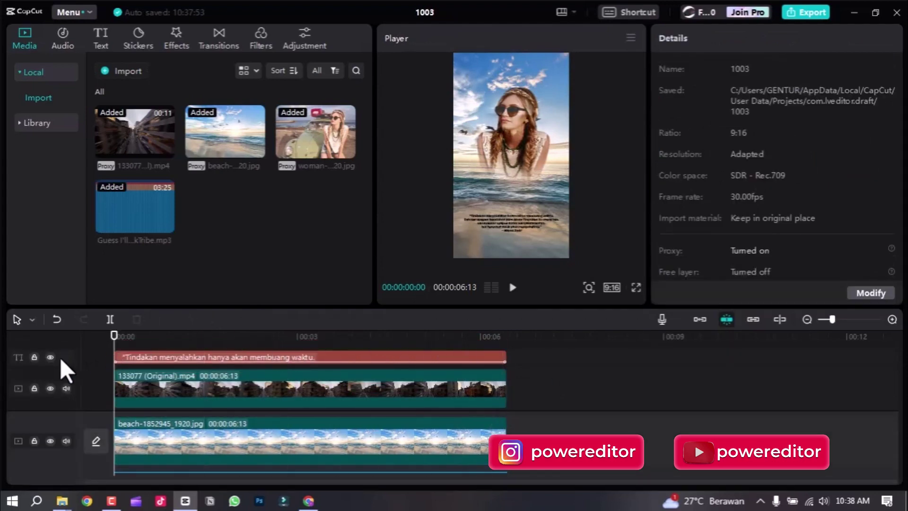
key("ctrl+shift+f")
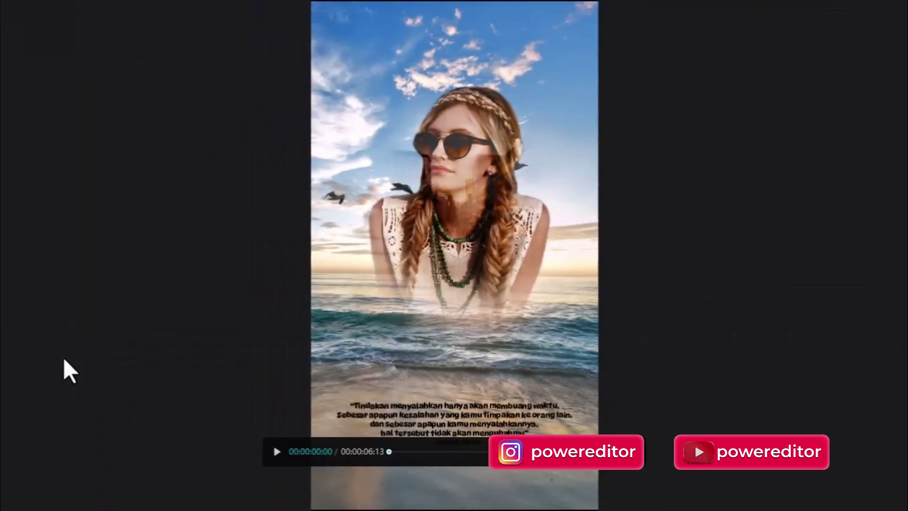
key("space")
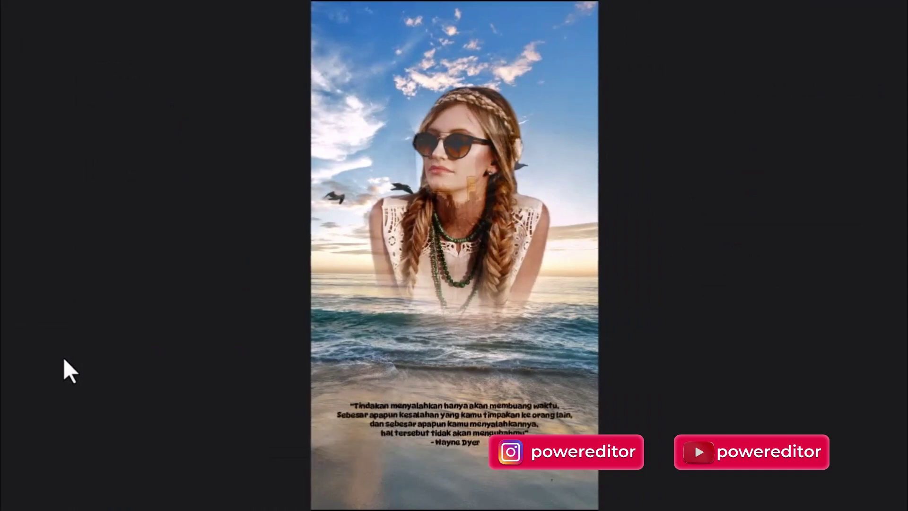